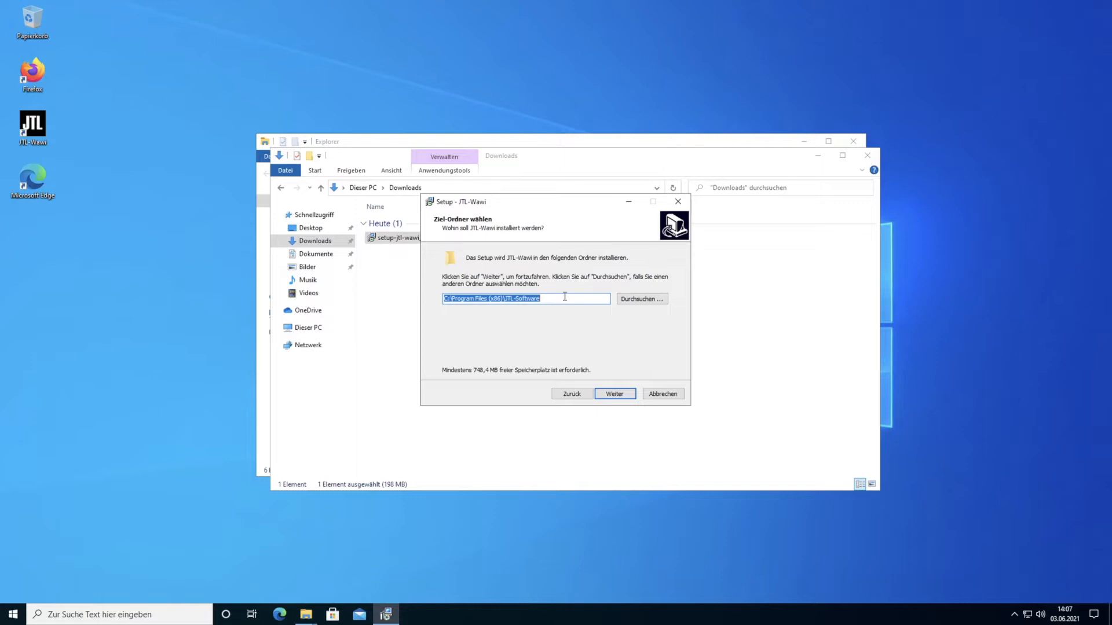
# - Install JTL-Wawi into the JTL-Software folder with a JTL-Wawi start-menu group, then launch it
pyautogui.click(565, 296)
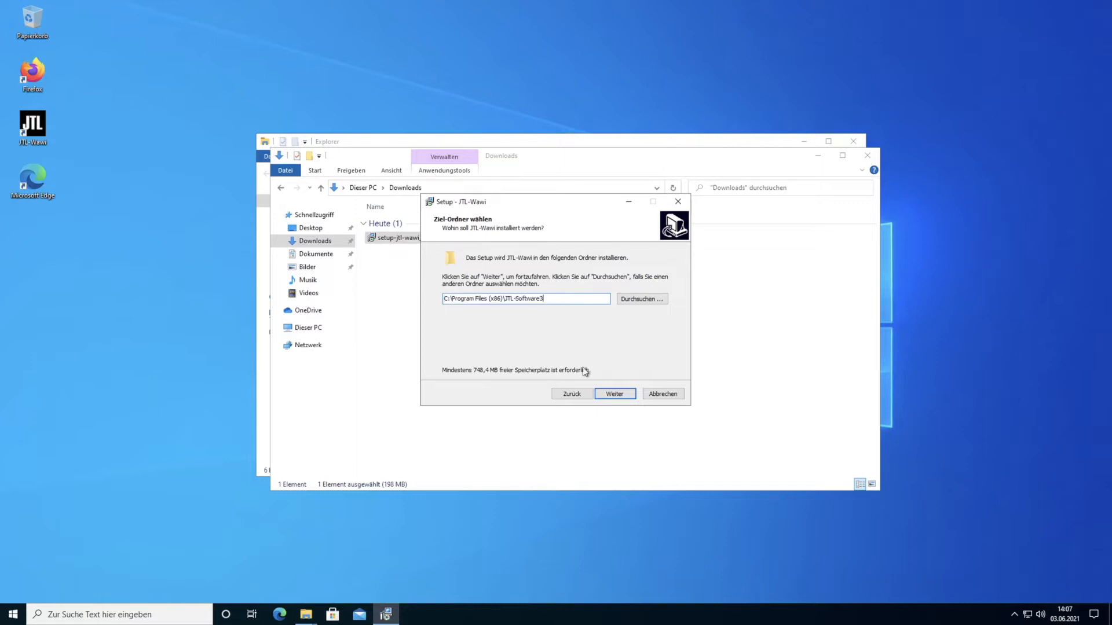
pyautogui.click(609, 396)
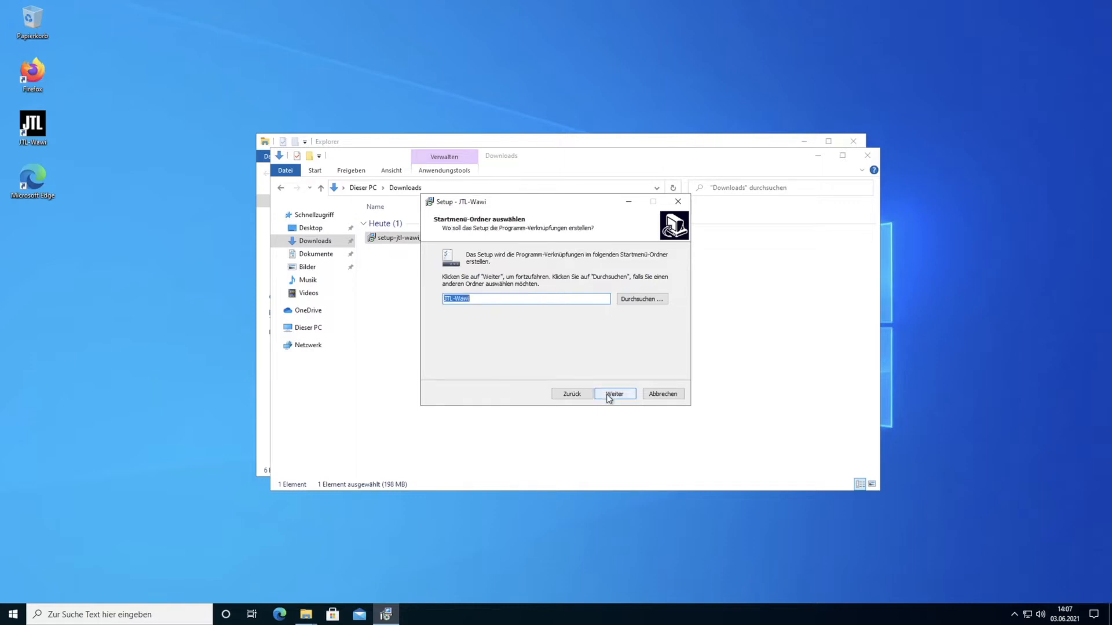
pyautogui.click(615, 394)
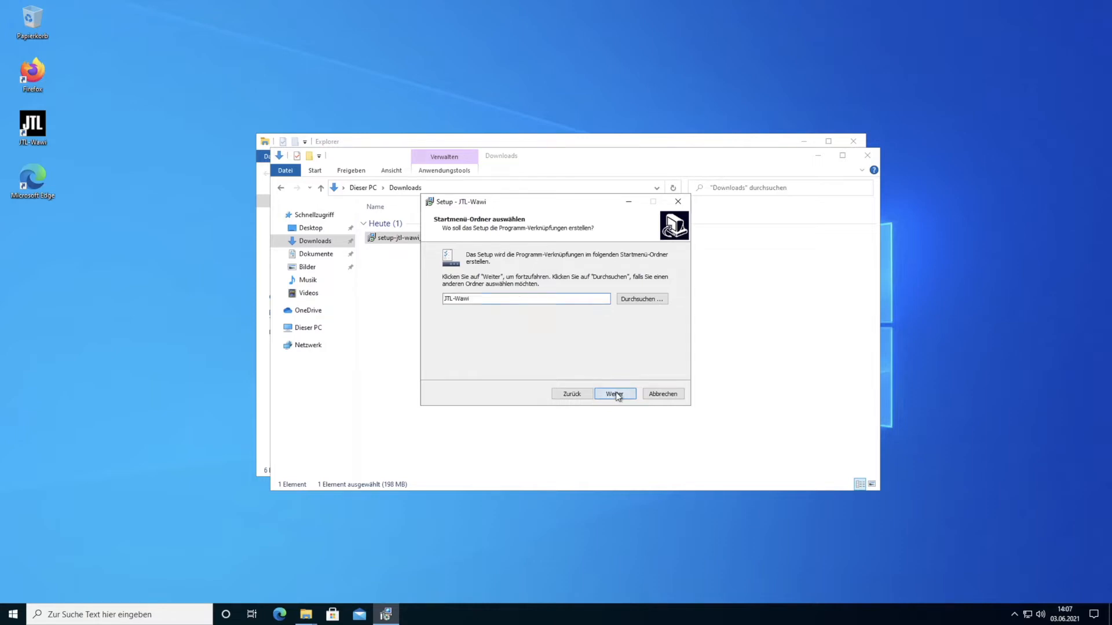
pyautogui.click(616, 395)
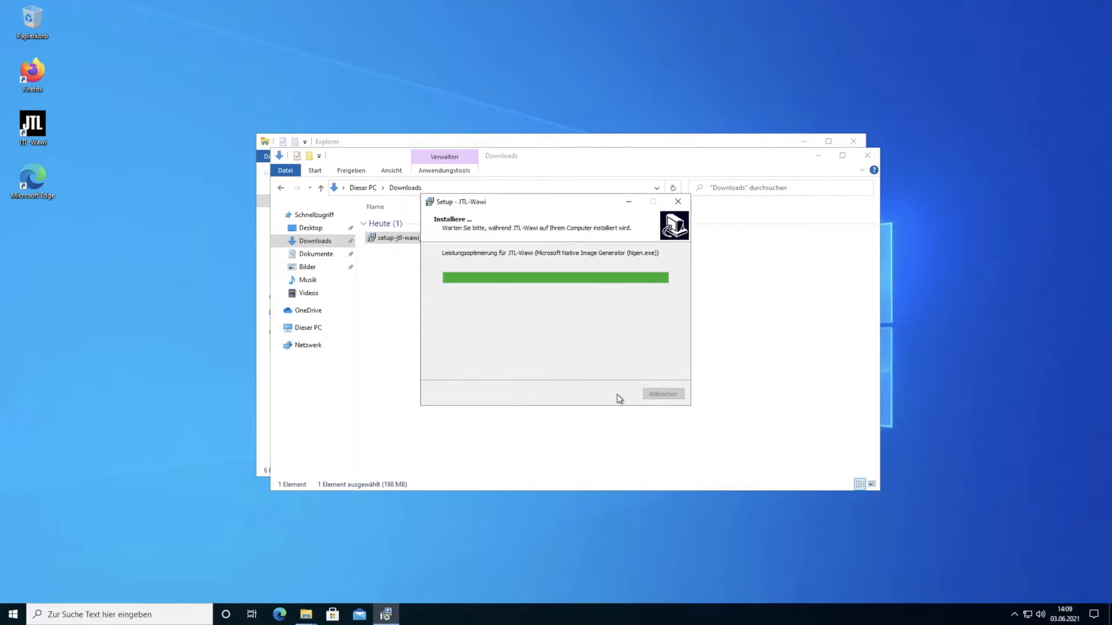
pyautogui.click(615, 393)
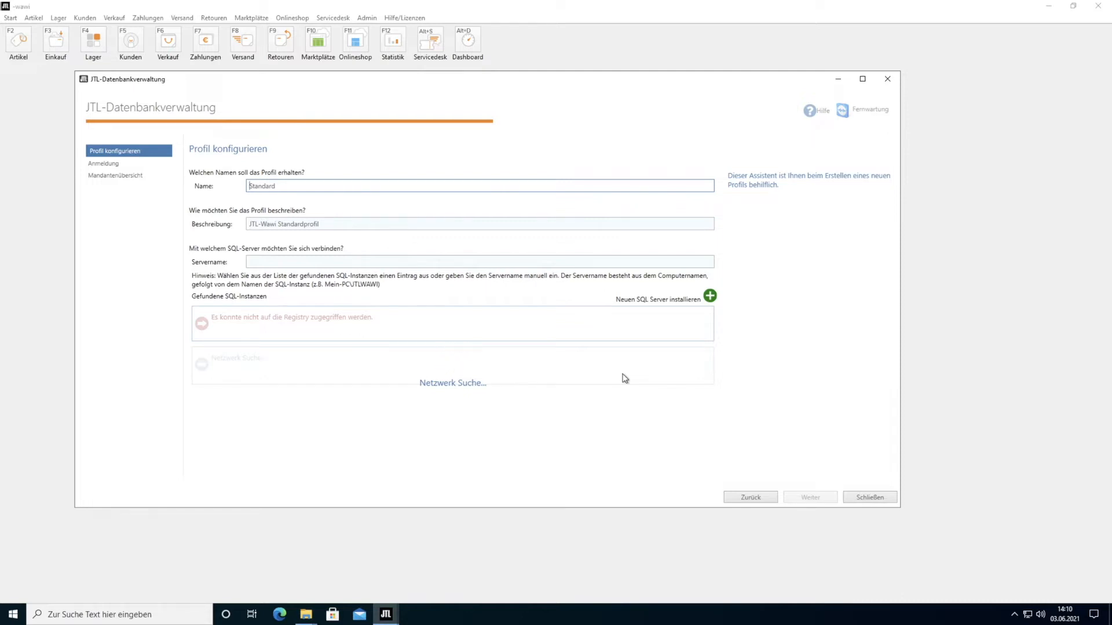
# - Set profile name and server name to JTLWAWI and begin a new SQL Server installation
pyautogui.moveTo(276, 186); pyautogui.dragTo(222, 182)
pyautogui.write('JT')
pyautogui.click(277, 262)
pyautogui.write('JTLWAWI')
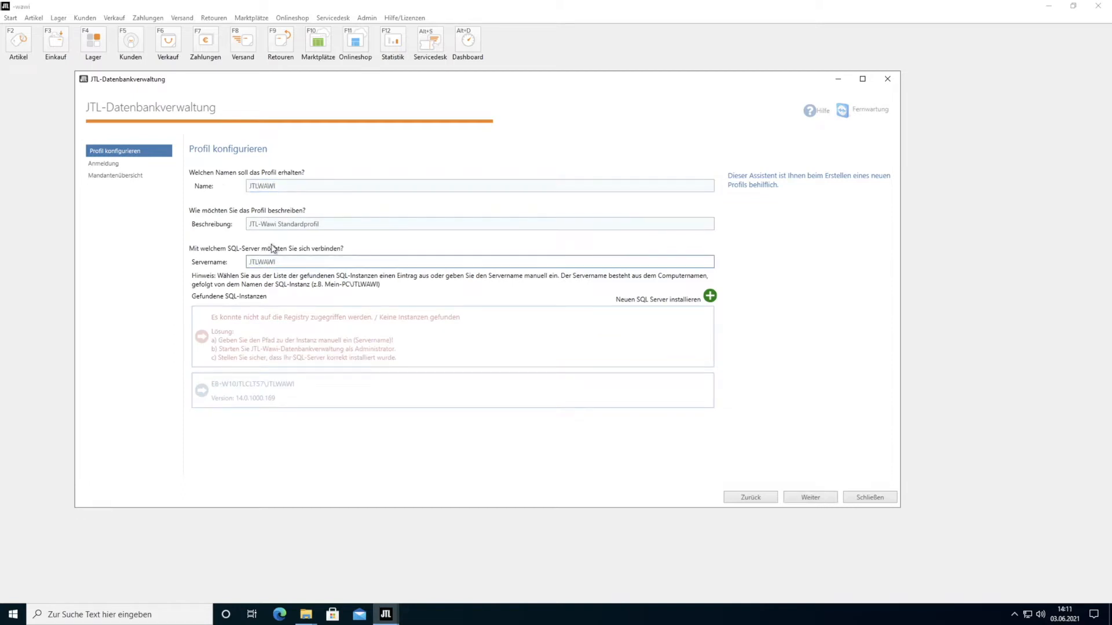
pyautogui.click(709, 297)
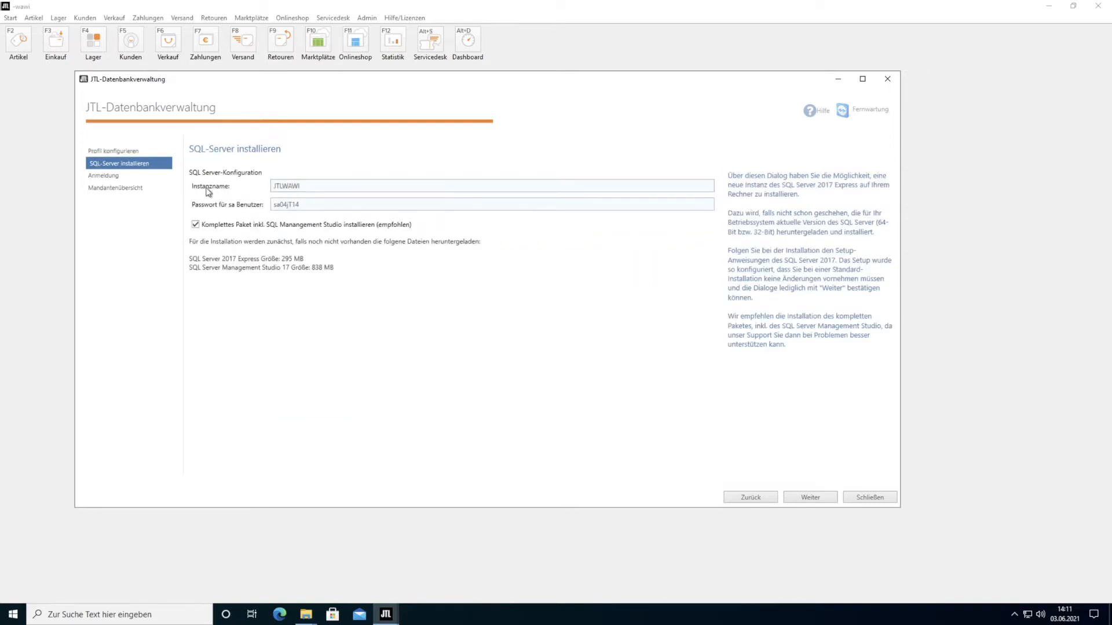
# - Keep instance JTLWAWI and the complete package with Management Studio, then start the SQL Server install
pyautogui.doubleClick(302, 187)
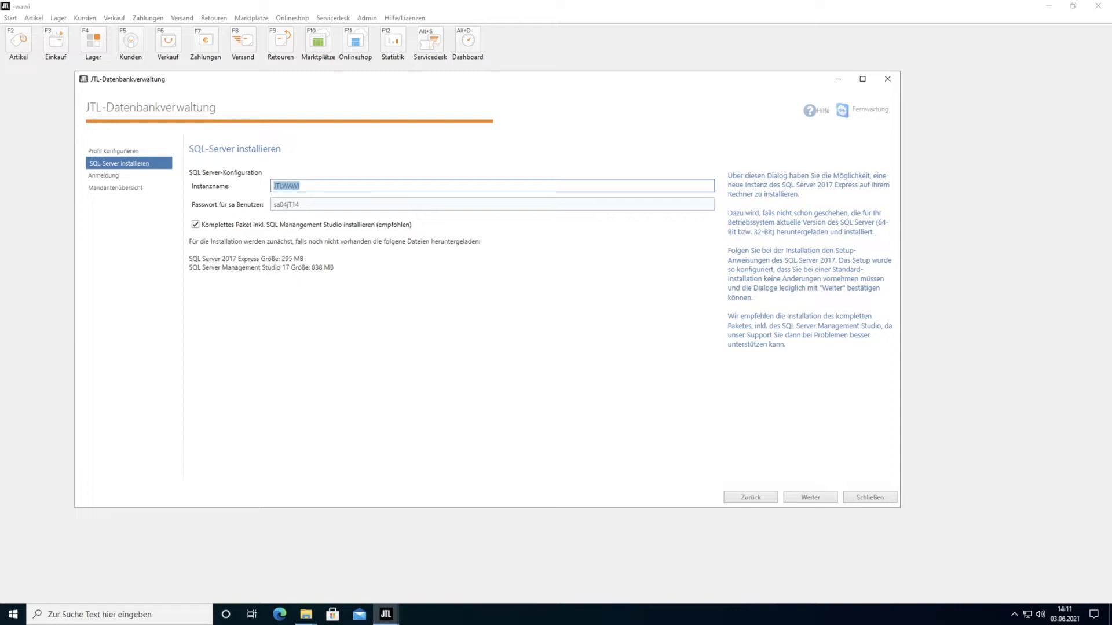
pyautogui.moveTo(300, 204); pyautogui.dragTo(255, 203)
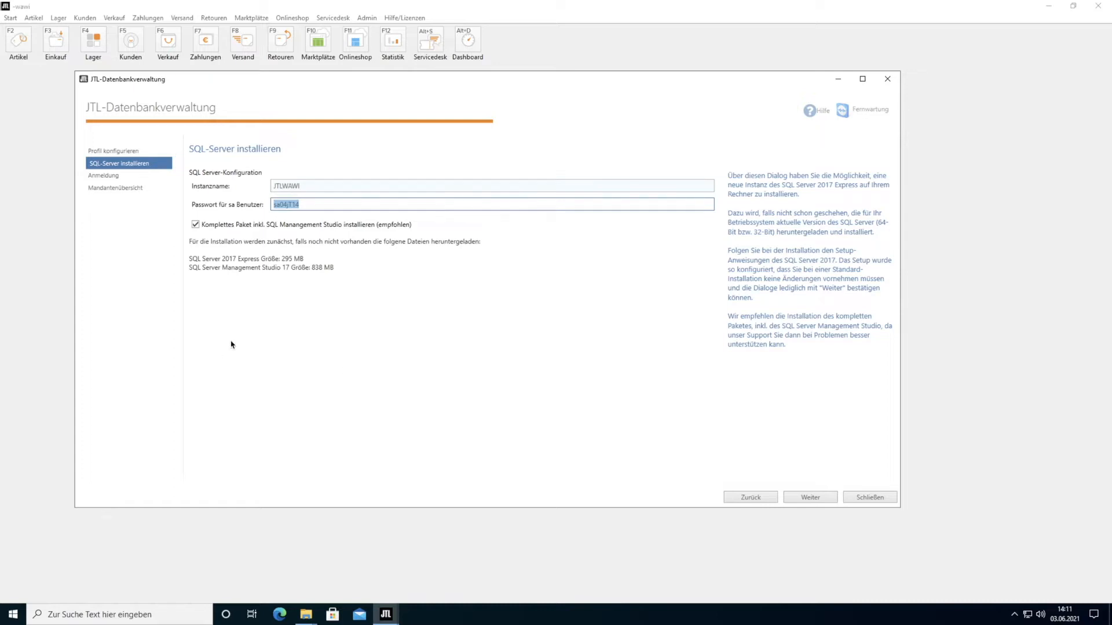
pyautogui.click(196, 225)
pyautogui.click(196, 225)
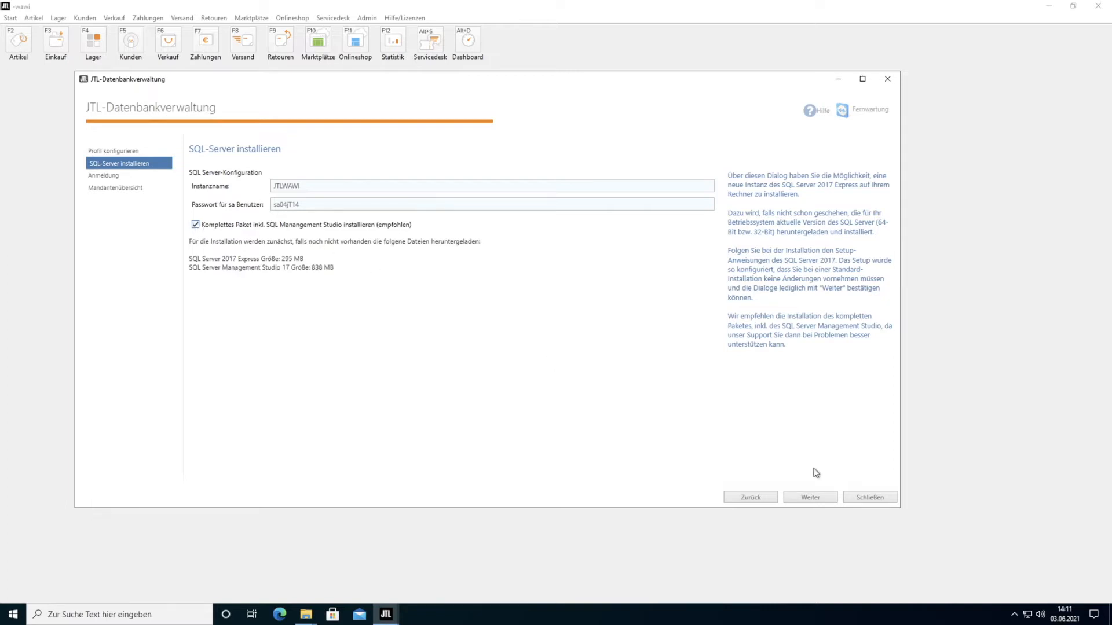
pyautogui.click(819, 503)
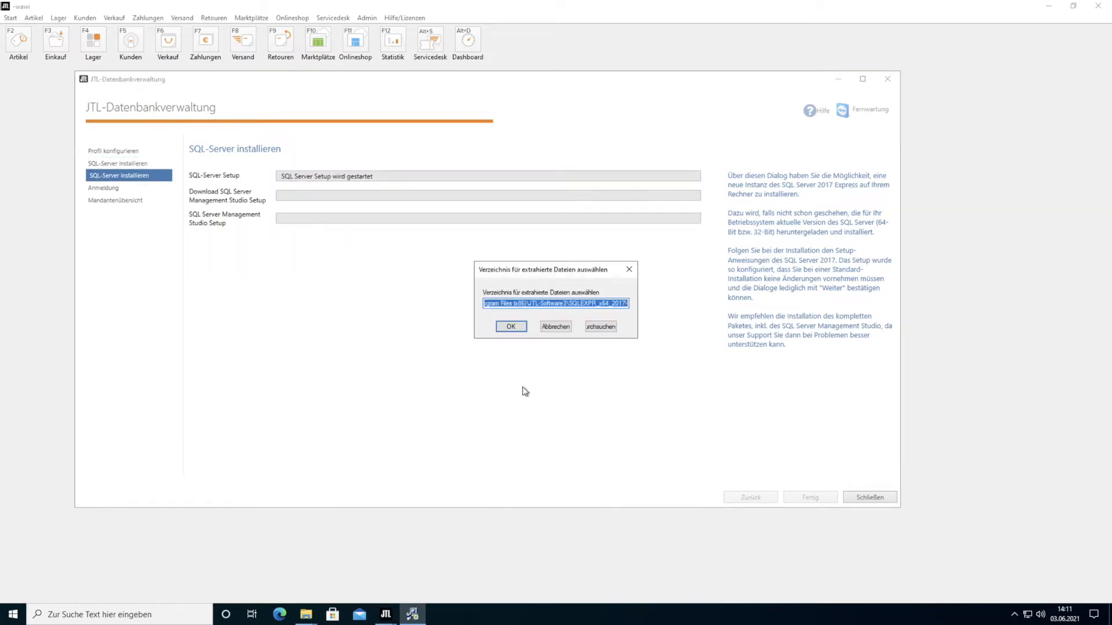
# - Run SQL Server 2017 setup with the default extraction folder and settings, discarding setup files afterwards
pyautogui.click(512, 325)
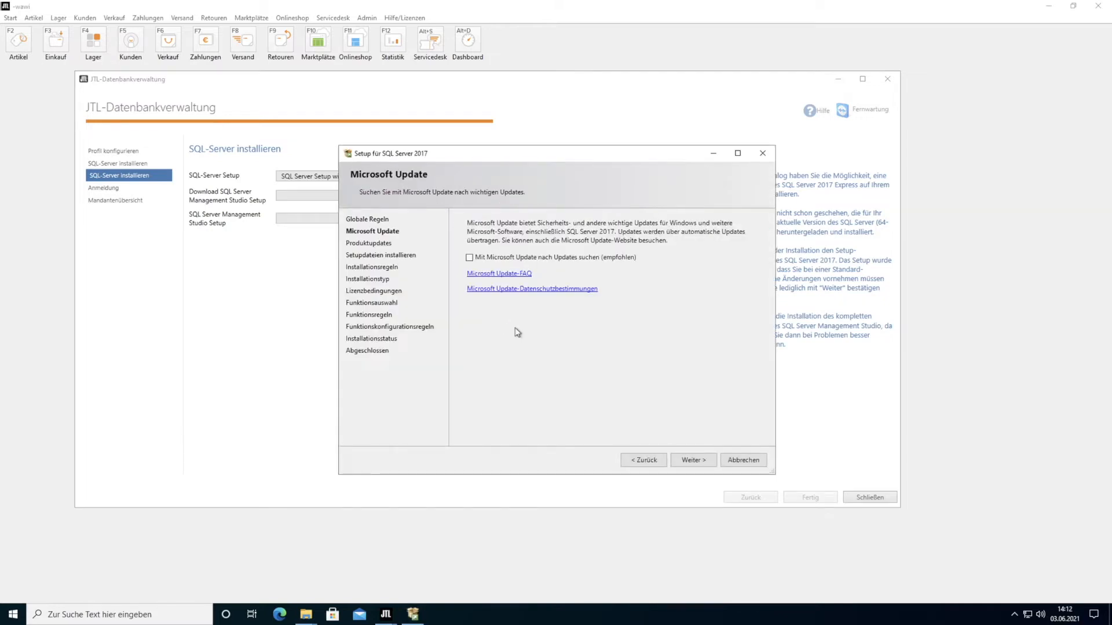
pyautogui.click(706, 460)
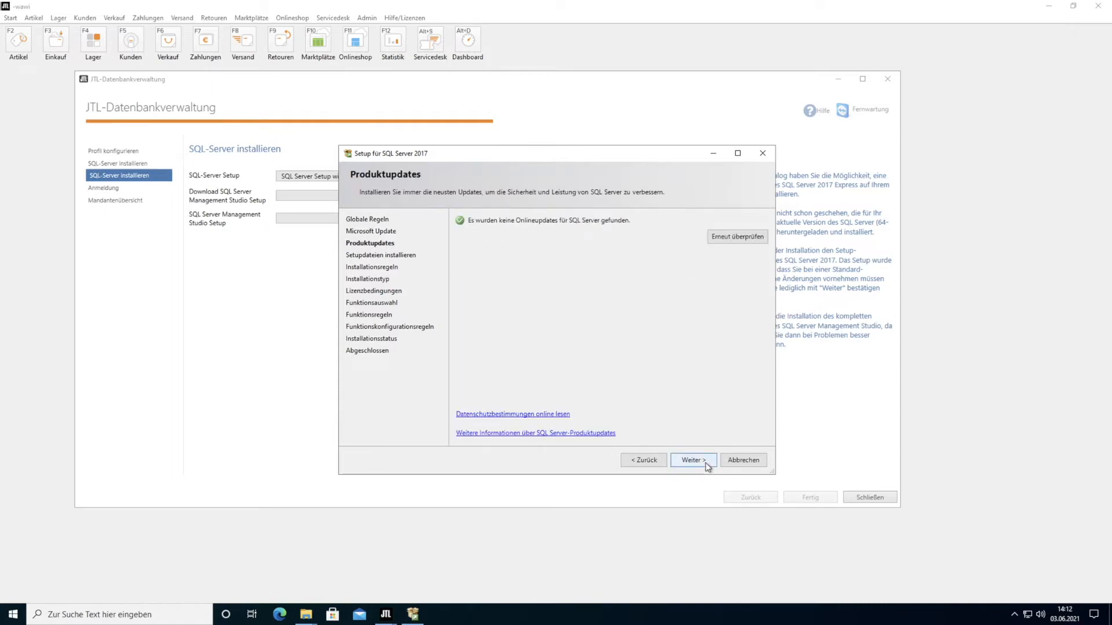
pyautogui.click(705, 463)
pyautogui.click(698, 464)
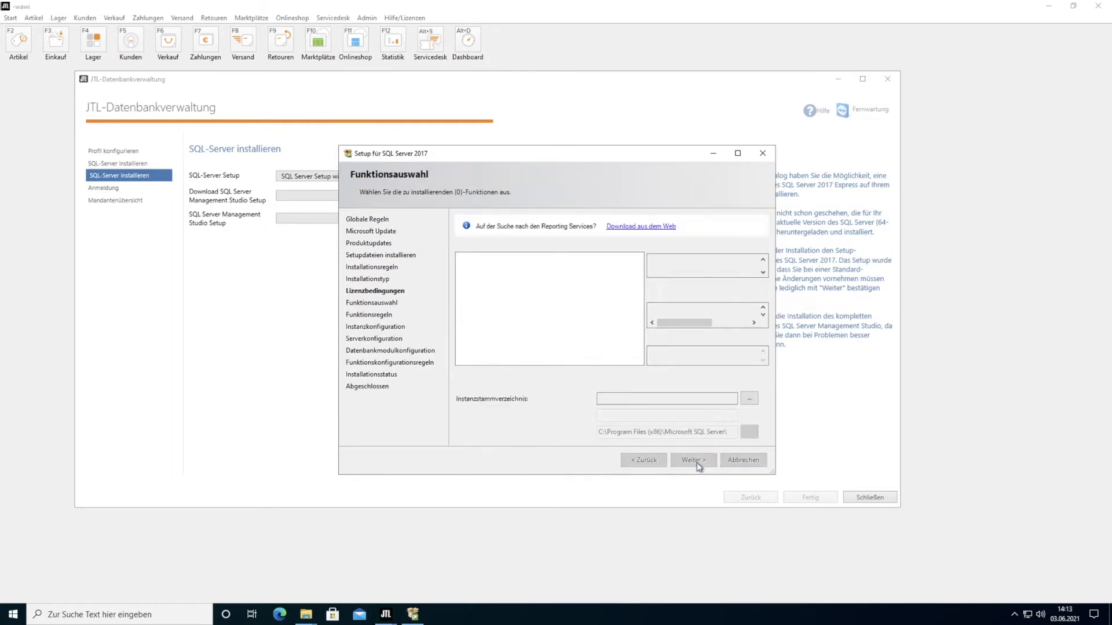
pyautogui.click(697, 461)
pyautogui.click(694, 458)
pyautogui.click(691, 459)
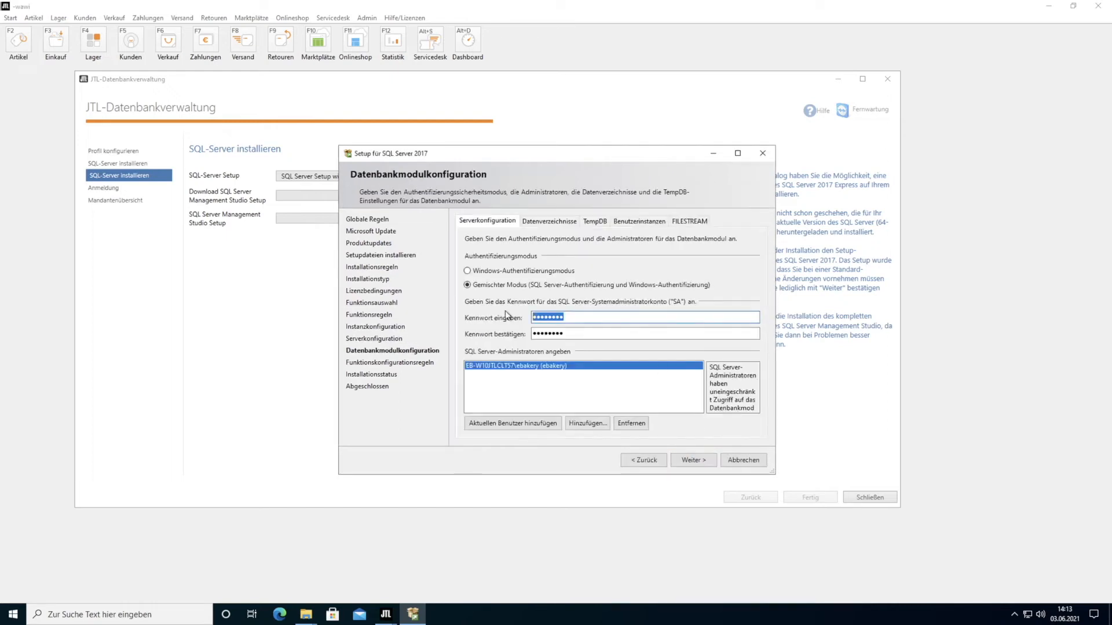
pyautogui.click(709, 462)
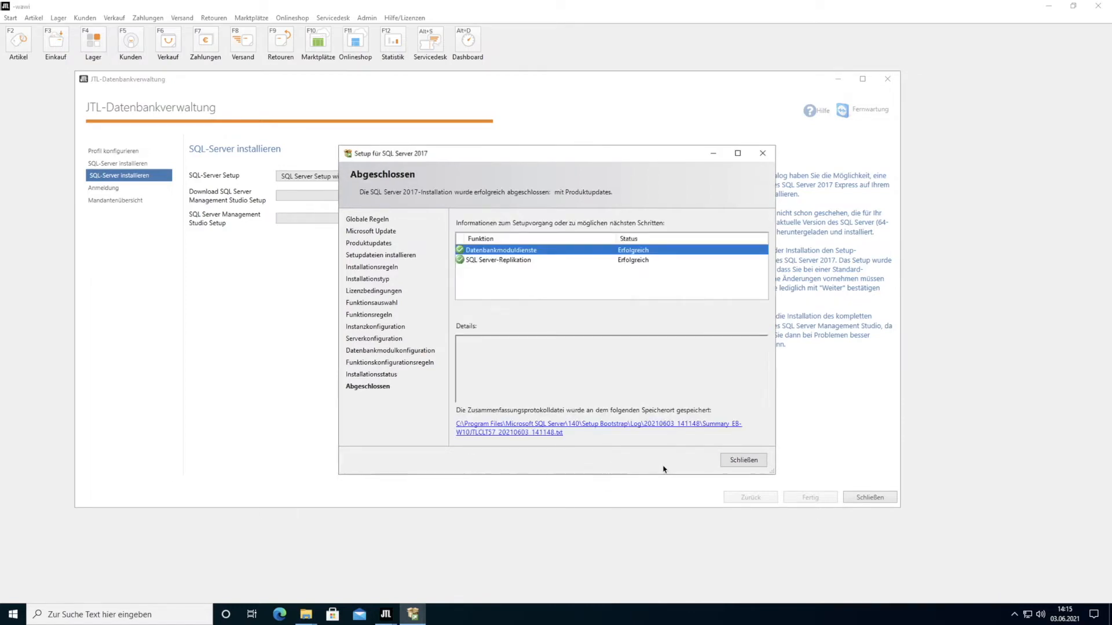
pyautogui.click(743, 461)
pyautogui.click(633, 344)
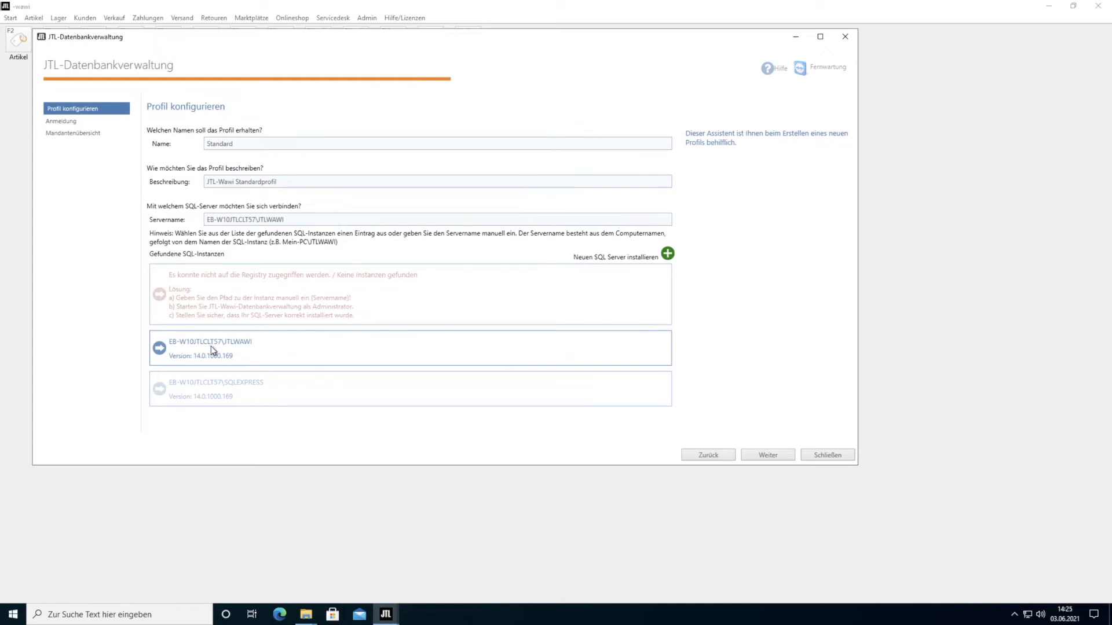
# - Sign in to JTLWAWI with the sa password, creating the eazybusiness database and eB-Standard client
pyautogui.click(768, 455)
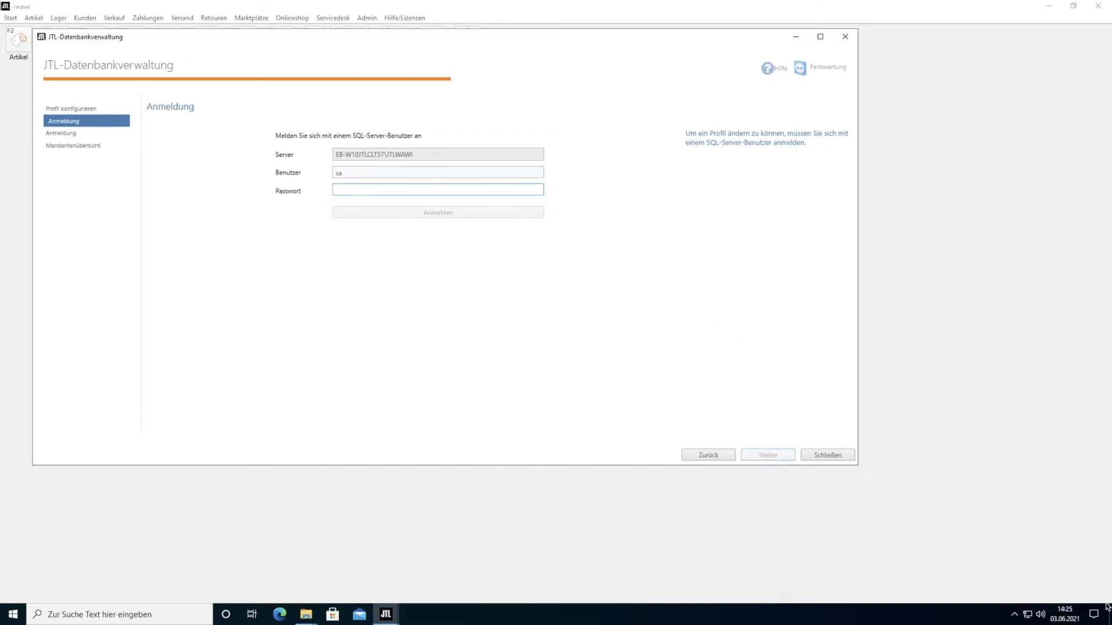
pyautogui.write('sa04jT14')
pyautogui.click(399, 214)
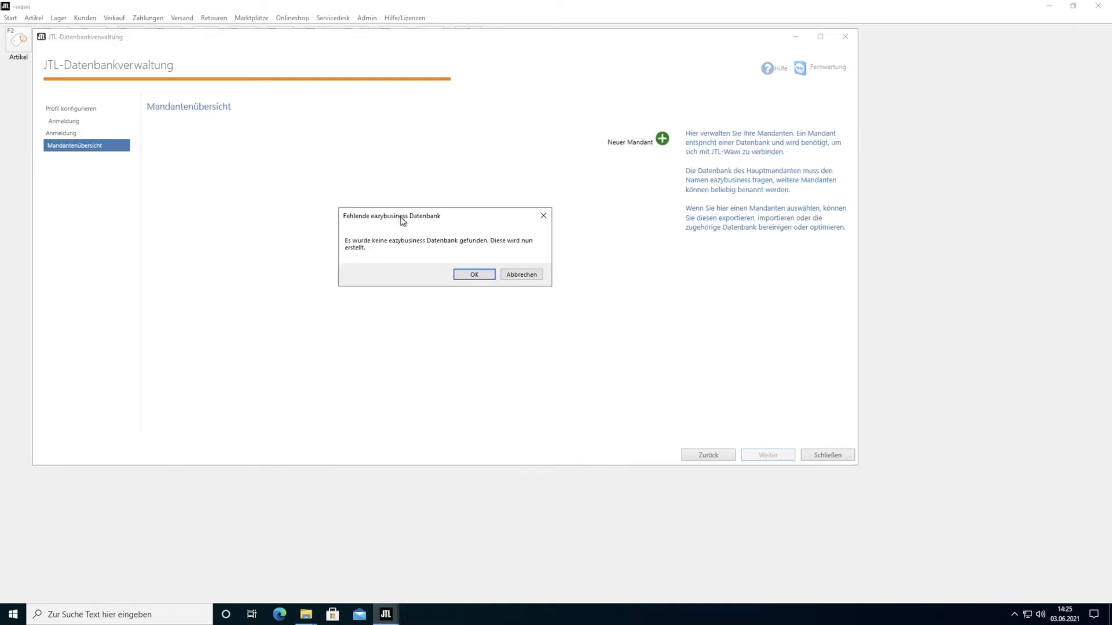
pyautogui.click(474, 274)
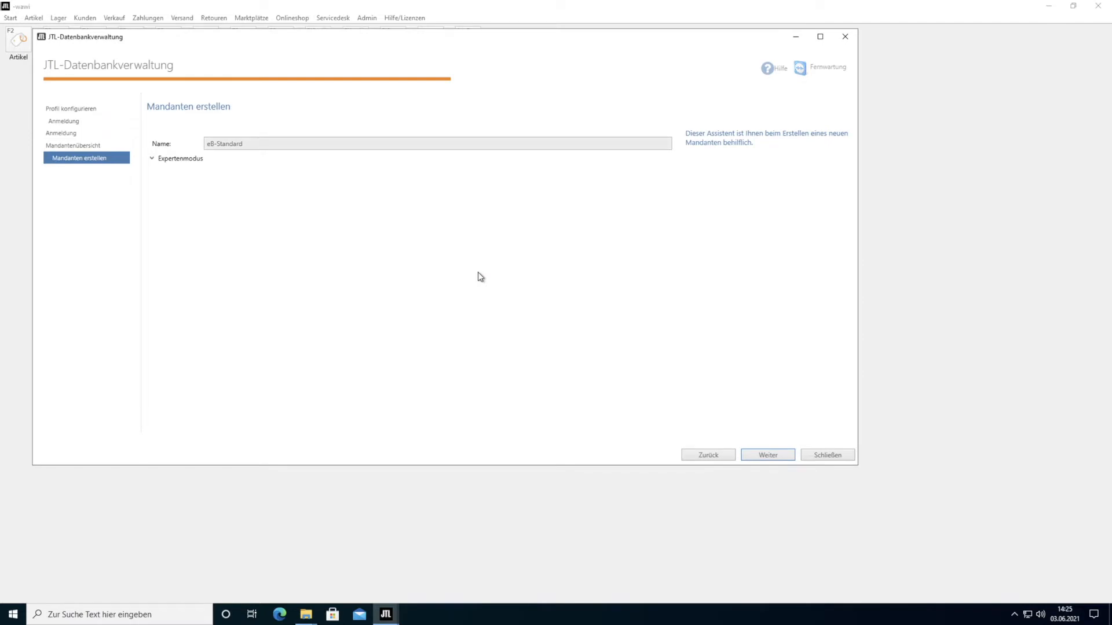
pyautogui.click(769, 456)
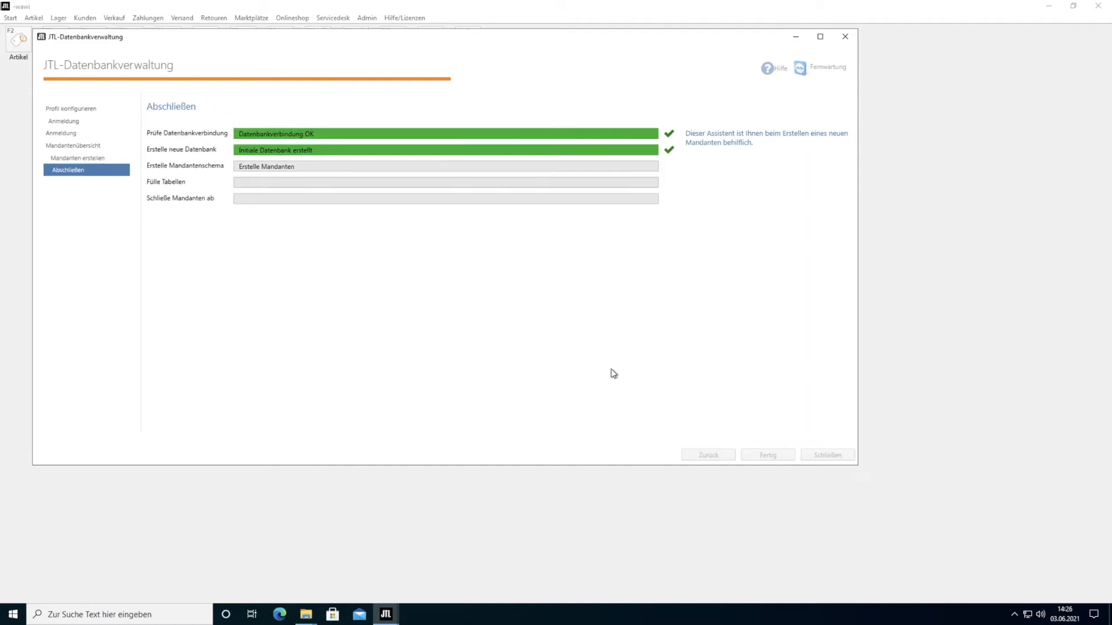
pyautogui.click(767, 456)
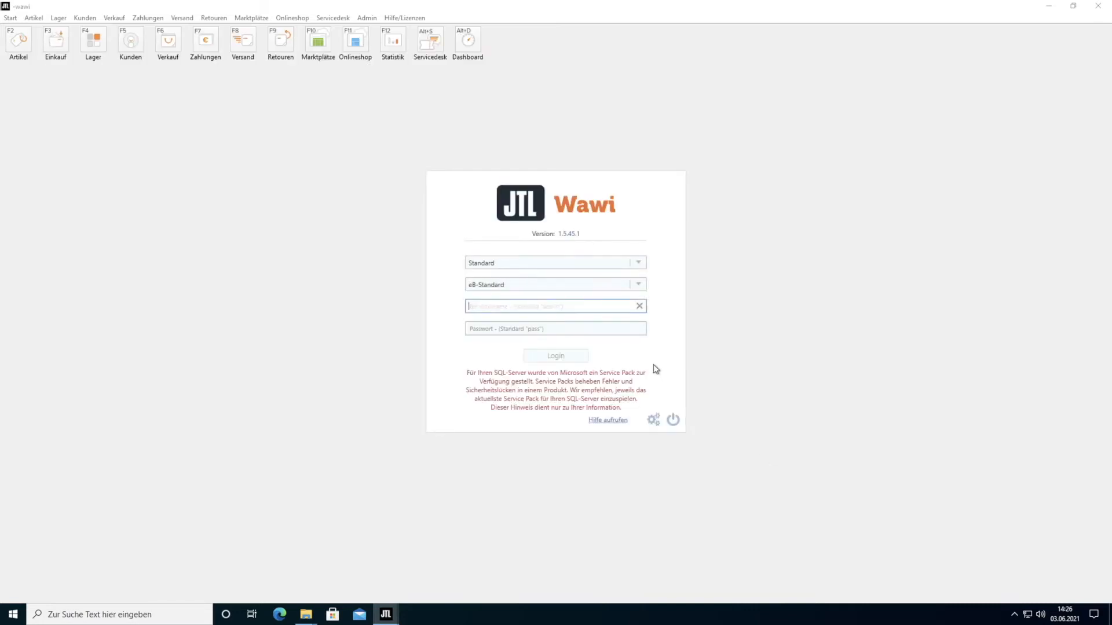
# - Log in and enter the company name, street, postcode and city in the setup assistant
pyautogui.click(565, 355)
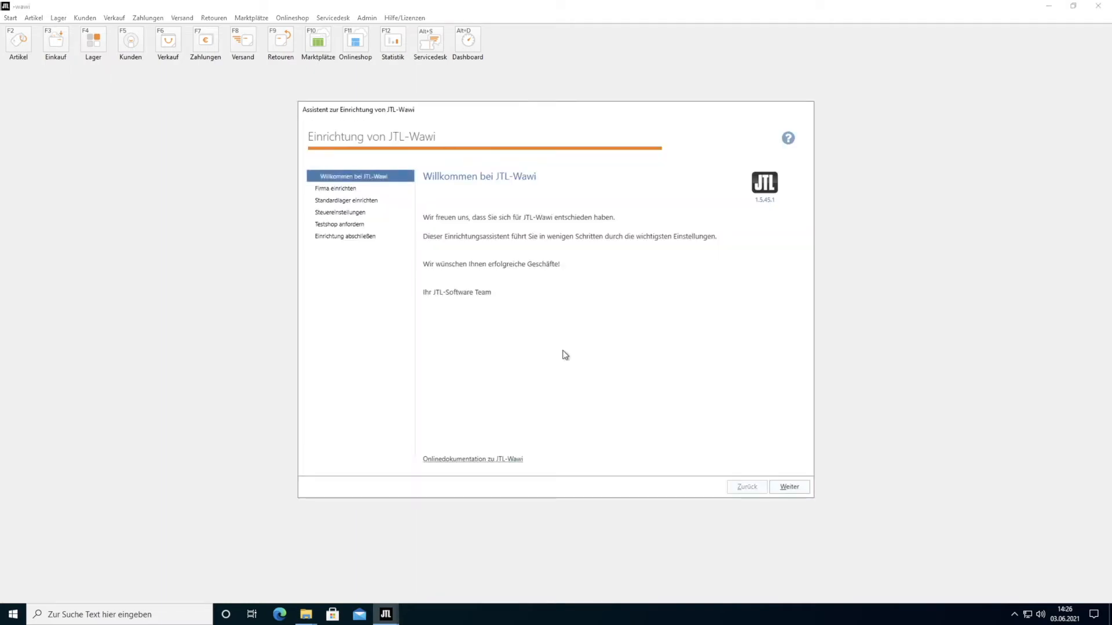
pyautogui.click(791, 488)
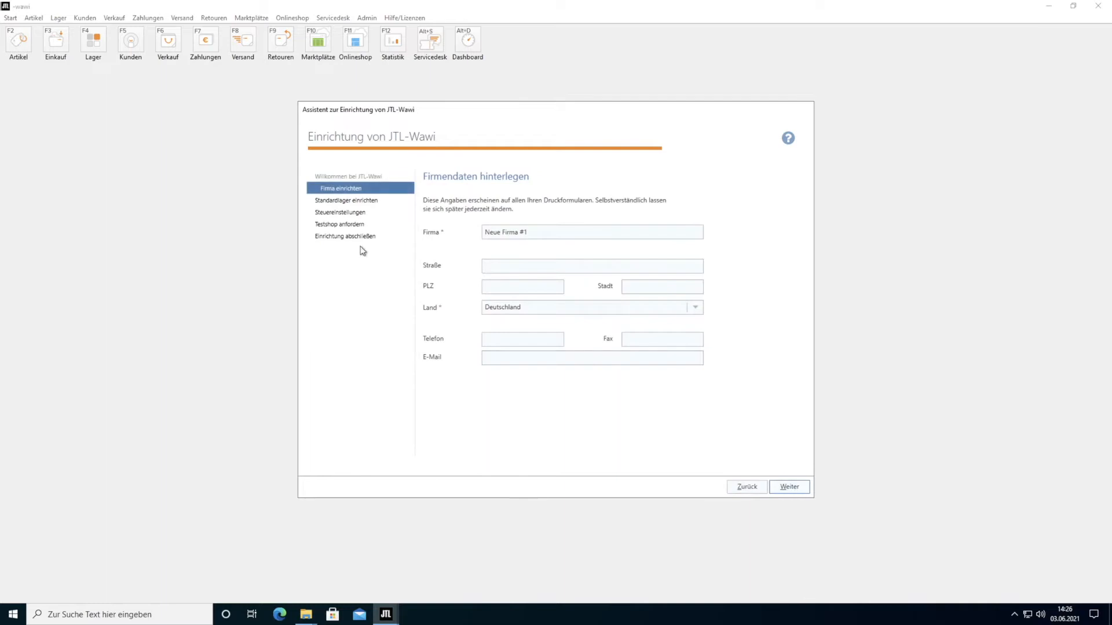
pyautogui.tripleClick(571, 233)
pyautogui.write('Musterfirma')
pyautogui.click(557, 266)
pyautogui.write('testraße 33')
pyautogui.click(557, 286)
pyautogui.write('68709')
pyautogui.press('Tab')
pyautogui.write('Braunschweig')
pyautogui.click(789, 487)
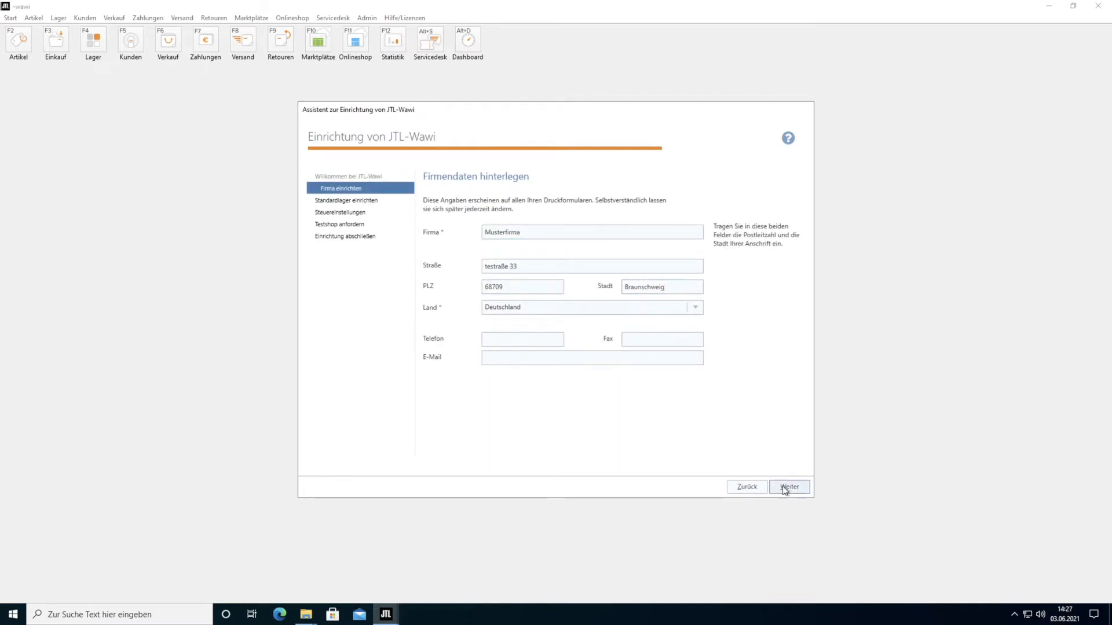
# - Enter the warehouse contact's salutation, first name and last name
pyautogui.click(498, 235)
pyautogui.write('Herr')
pyautogui.click(495, 257)
pyautogui.write('Max')
pyautogui.click(491, 280)
pyautogui.write('Mustermann')
pyautogui.click(794, 489)
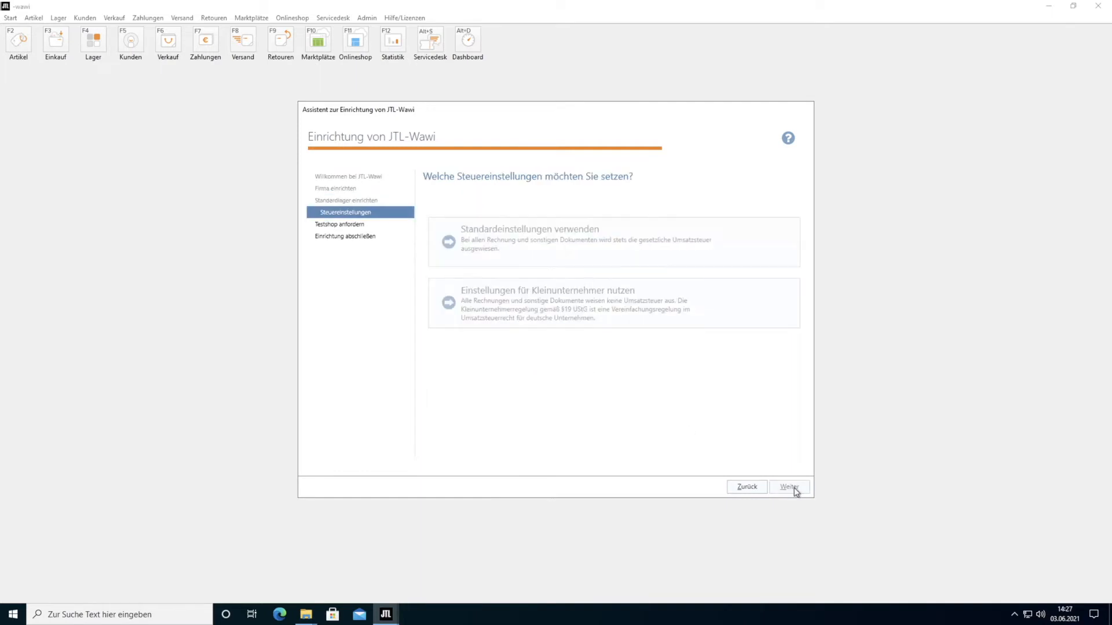
# - Pass the tax settings, finish the setup wizard, and log in with the admin password
pyautogui.click(546, 234)
pyautogui.click(791, 488)
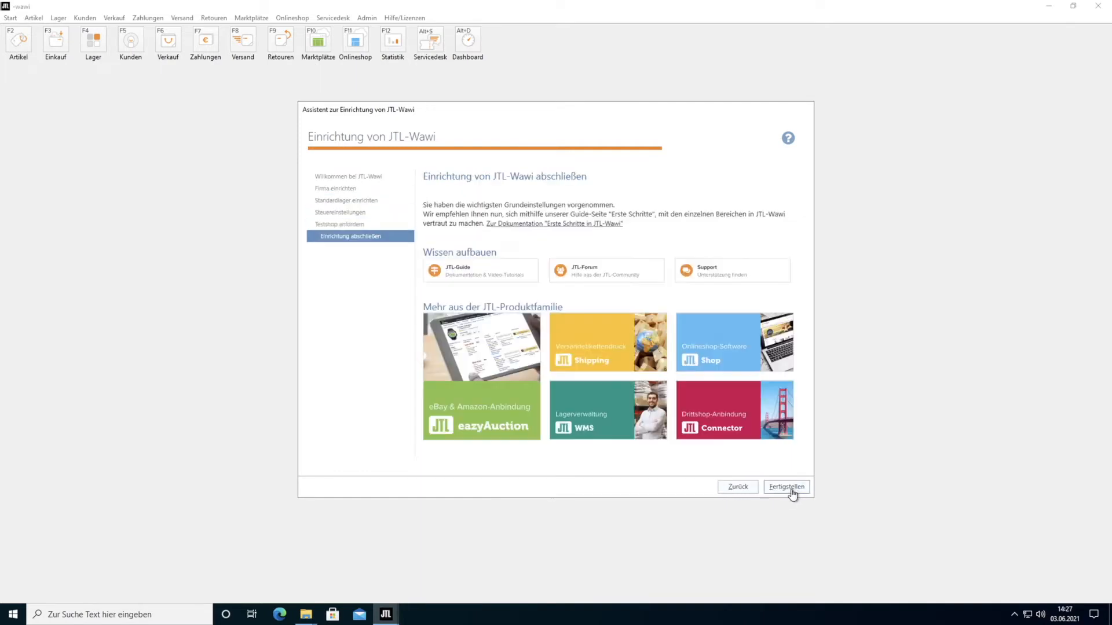
pyautogui.click(791, 489)
pyautogui.write('demo')
pyautogui.click(573, 358)
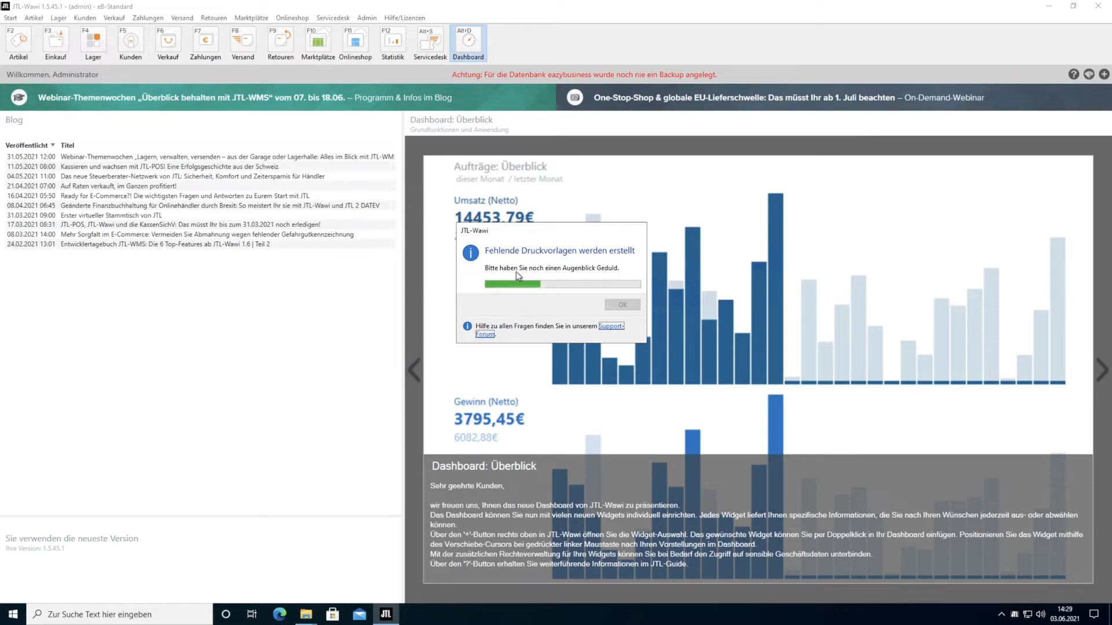
# - Dismiss the printer template notice and save a new Testkategorie category in the article view
pyautogui.click(632, 309)
pyautogui.press('Escape')
pyautogui.click(19, 45)
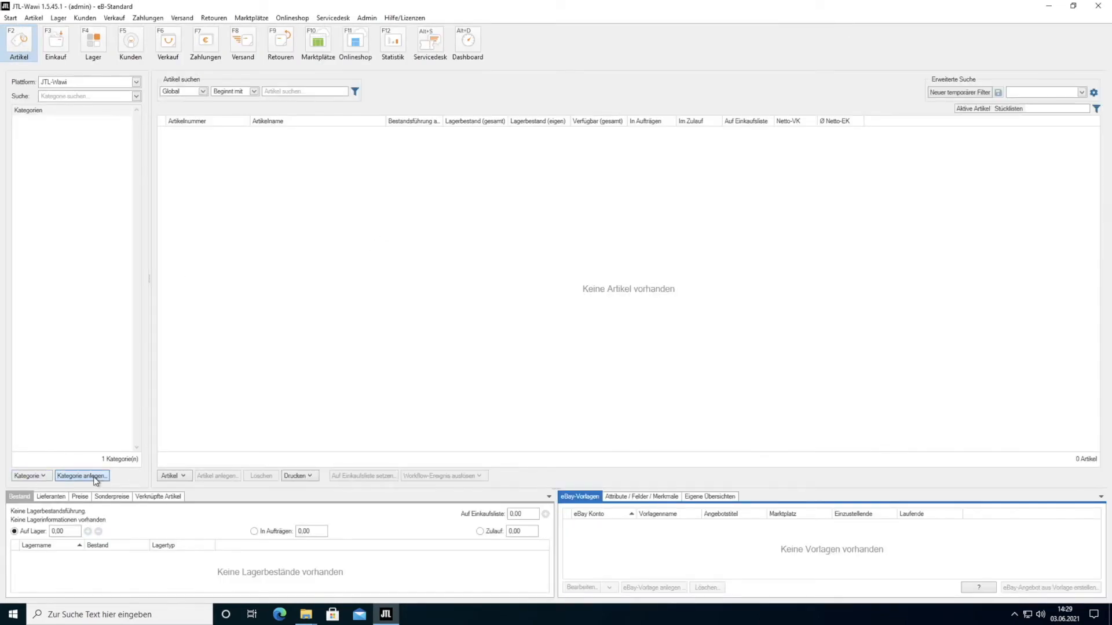
pyautogui.click(92, 476)
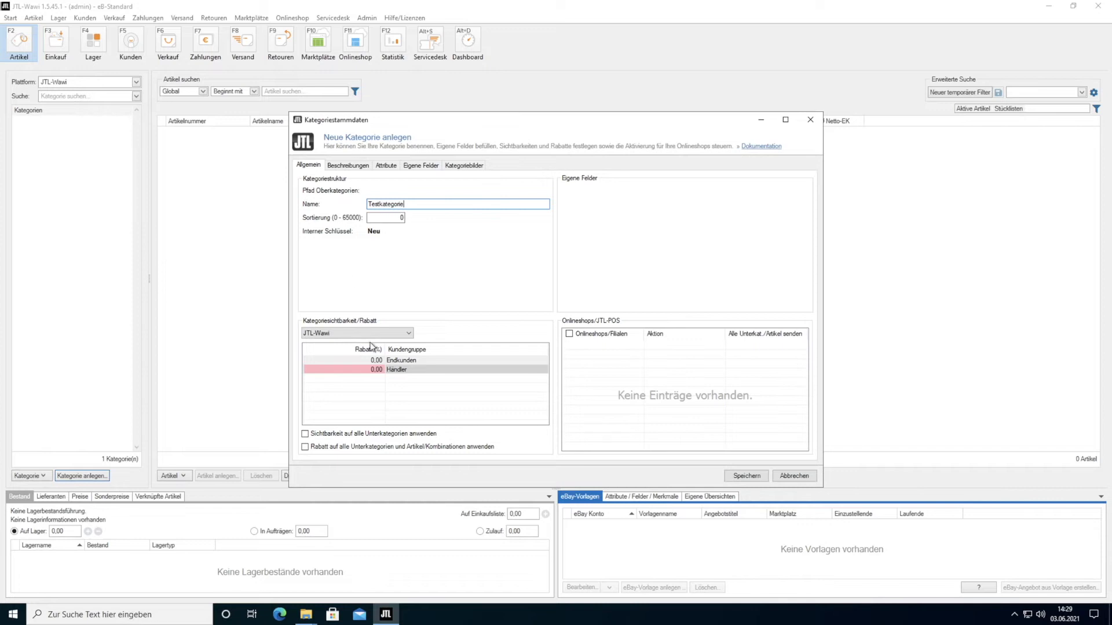
pyautogui.click(360, 166)
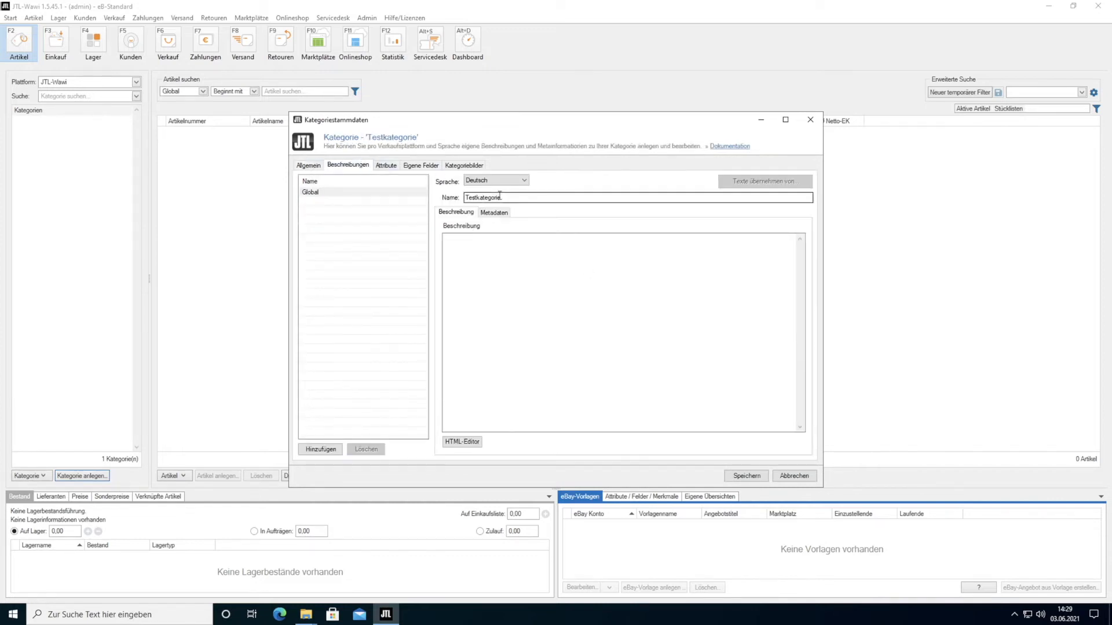
pyautogui.click(312, 166)
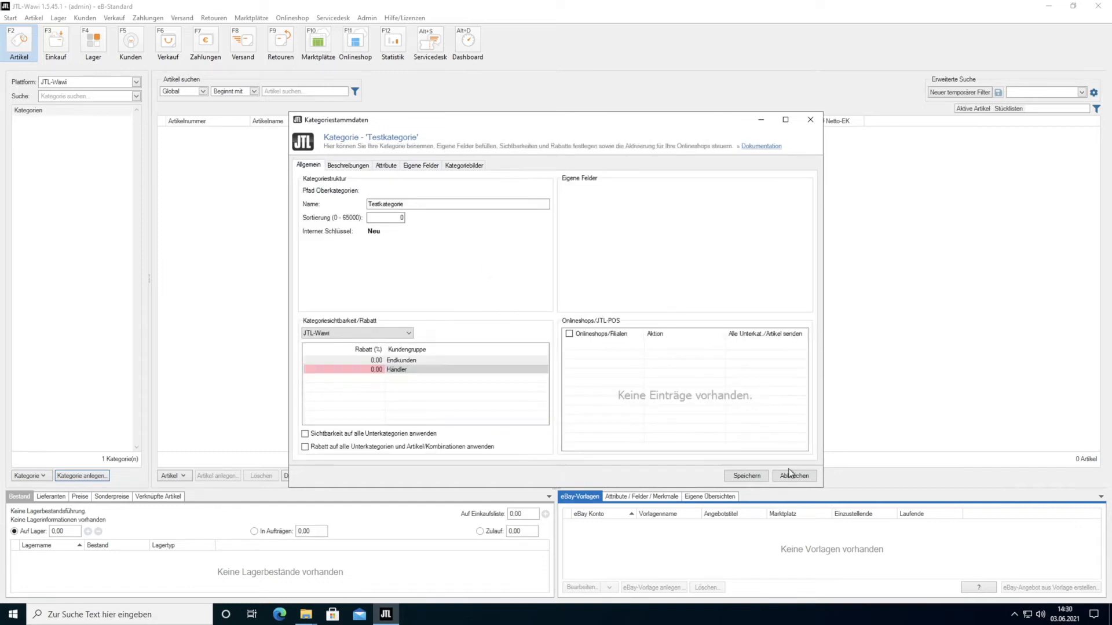
pyautogui.click(759, 474)
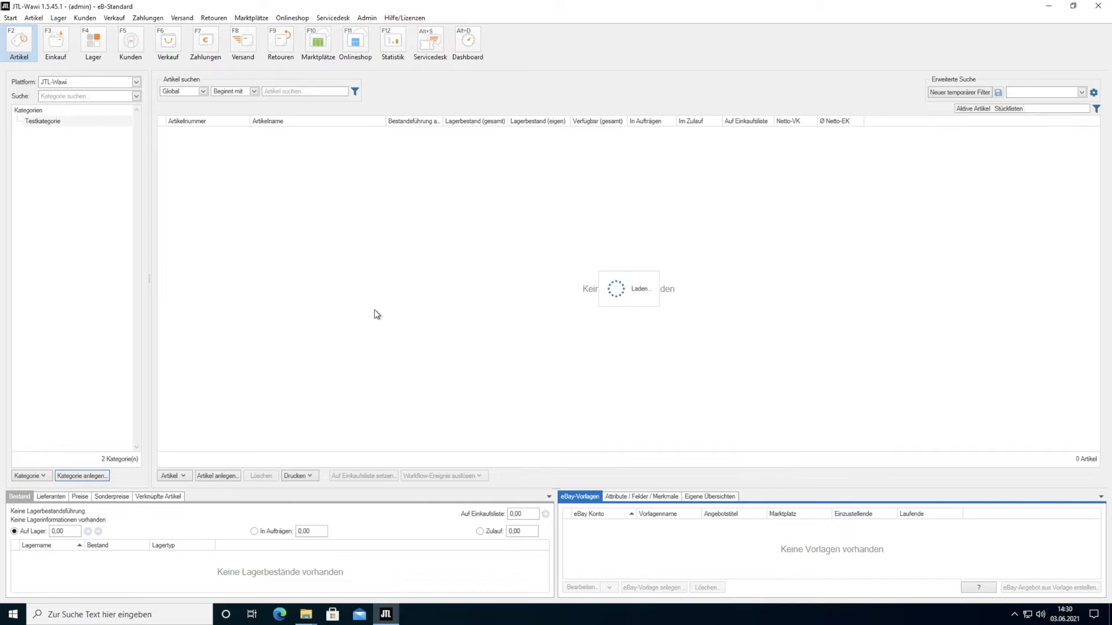
# - Start a new article with the Artikelname Testartikel
pyautogui.click(173, 476)
pyautogui.click(225, 478)
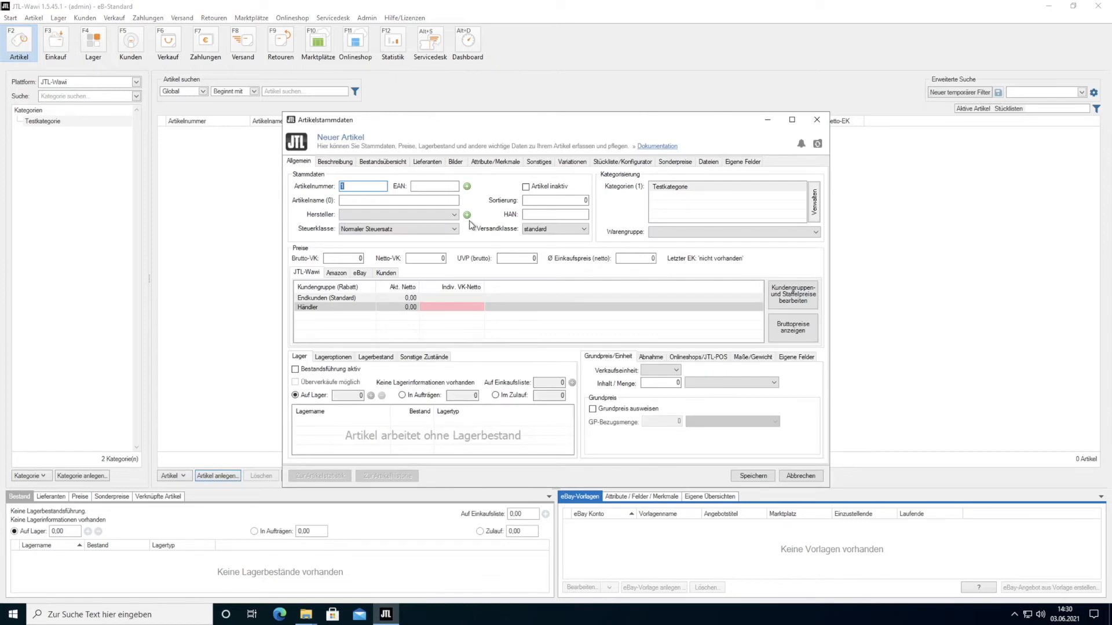
pyautogui.click(374, 200)
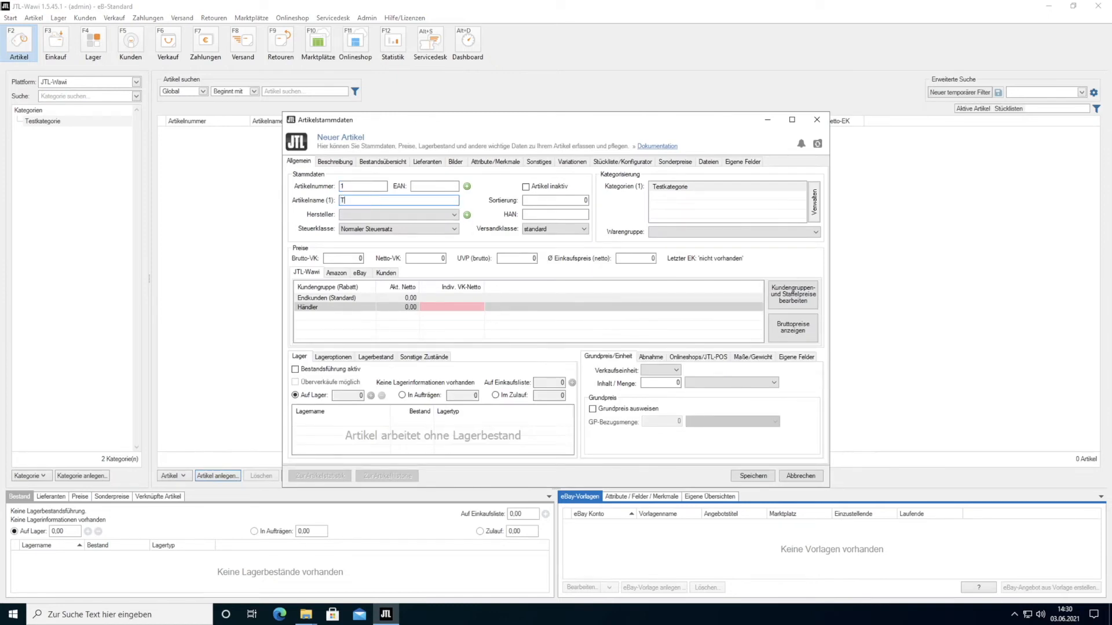
pyautogui.write('Testartikel')
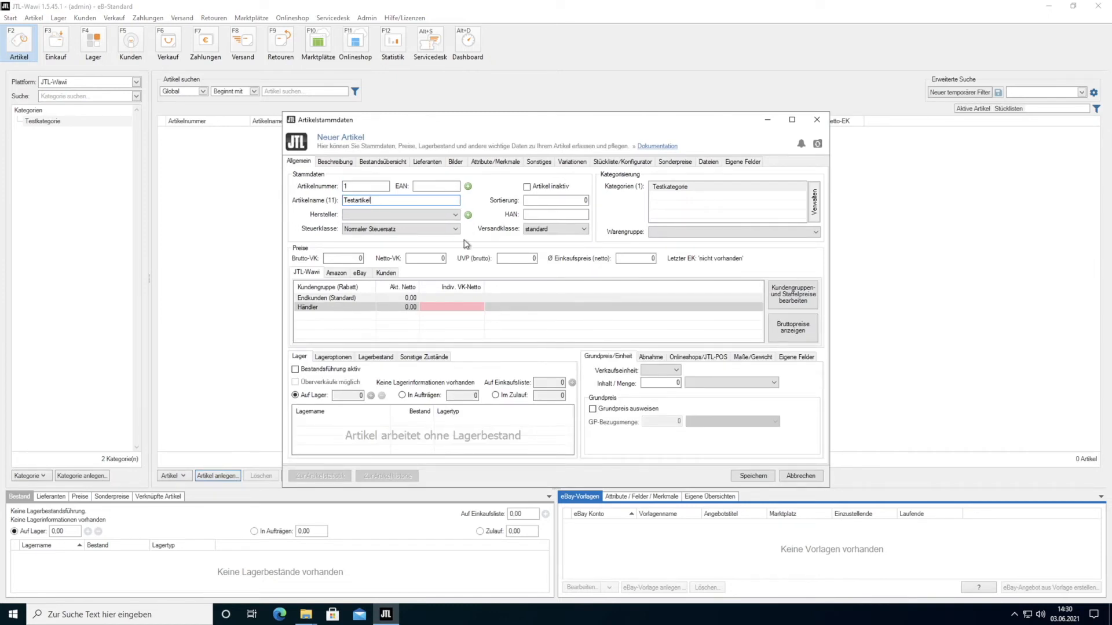
# - Add short description Testbeschreibung and long description Testbeschreibung in lang, then save the article
pyautogui.click(335, 163)
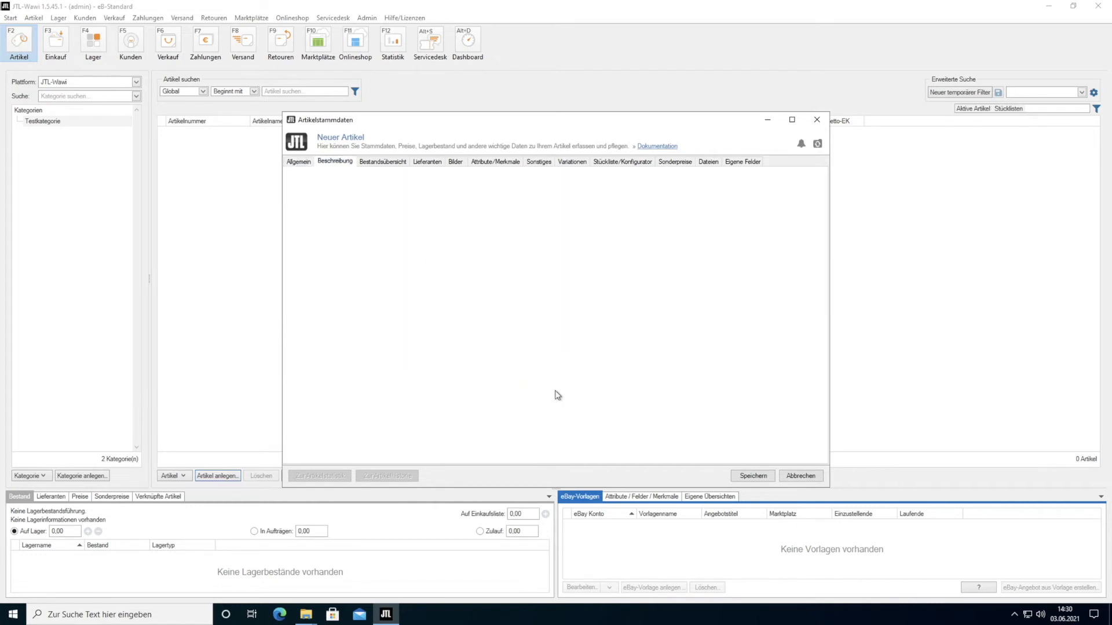
pyautogui.click(455, 260)
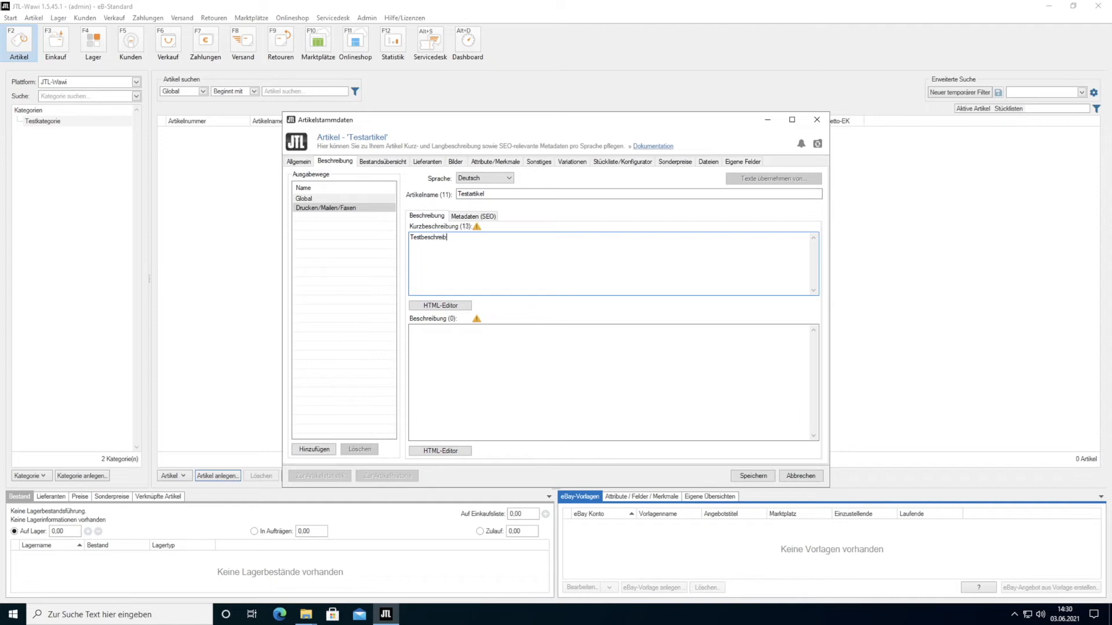
pyautogui.moveTo(466, 243); pyautogui.dragTo(400, 235)
pyautogui.click(488, 384)
pyautogui.moveTo(481, 247); pyautogui.dragTo(341, 223)
pyautogui.hotkey('ctrl', 'c')
pyautogui.click(464, 345)
pyautogui.hotkey('ctrl', 'v')
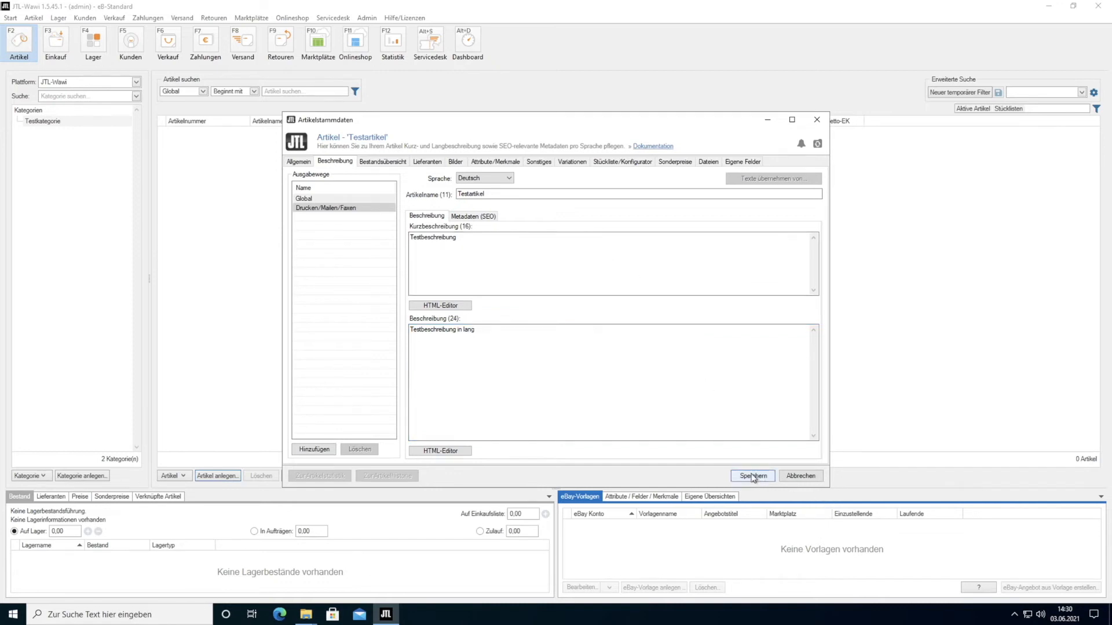
pyautogui.click(752, 476)
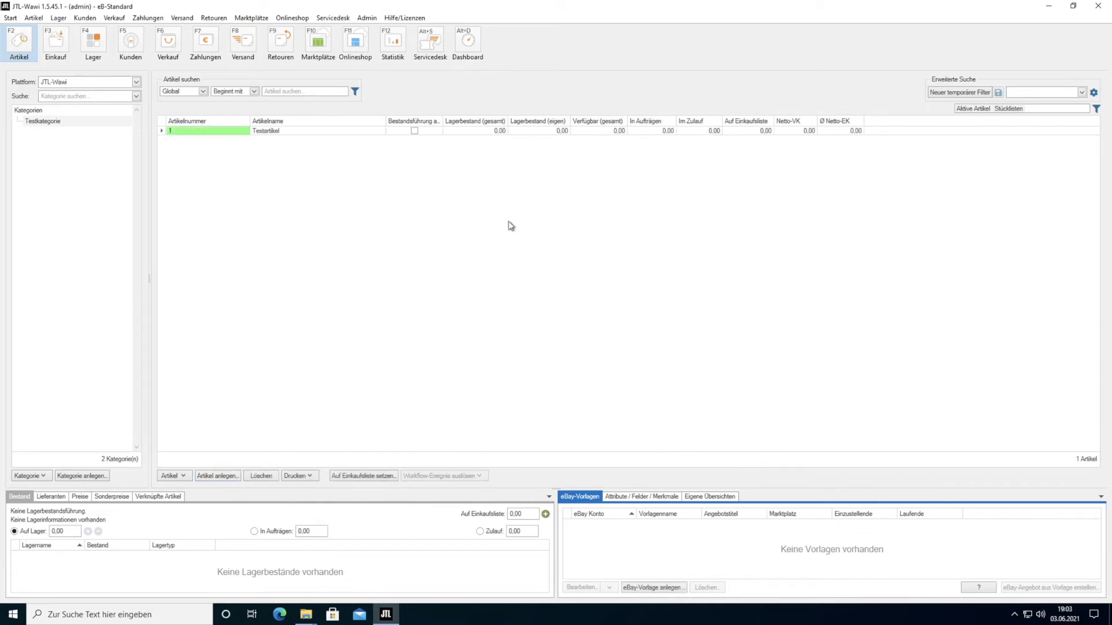
pyautogui.click(300, 19)
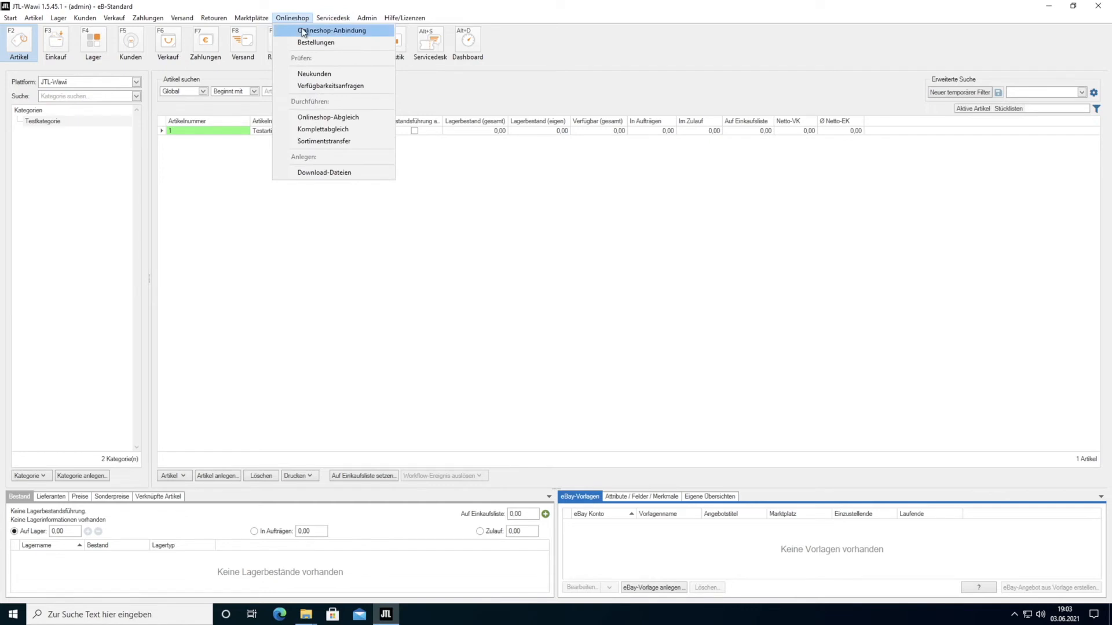
# - Look at the Onlineshop-Anbindung overview and new-connection form, then close both
pyautogui.click(304, 29)
pyautogui.click(749, 168)
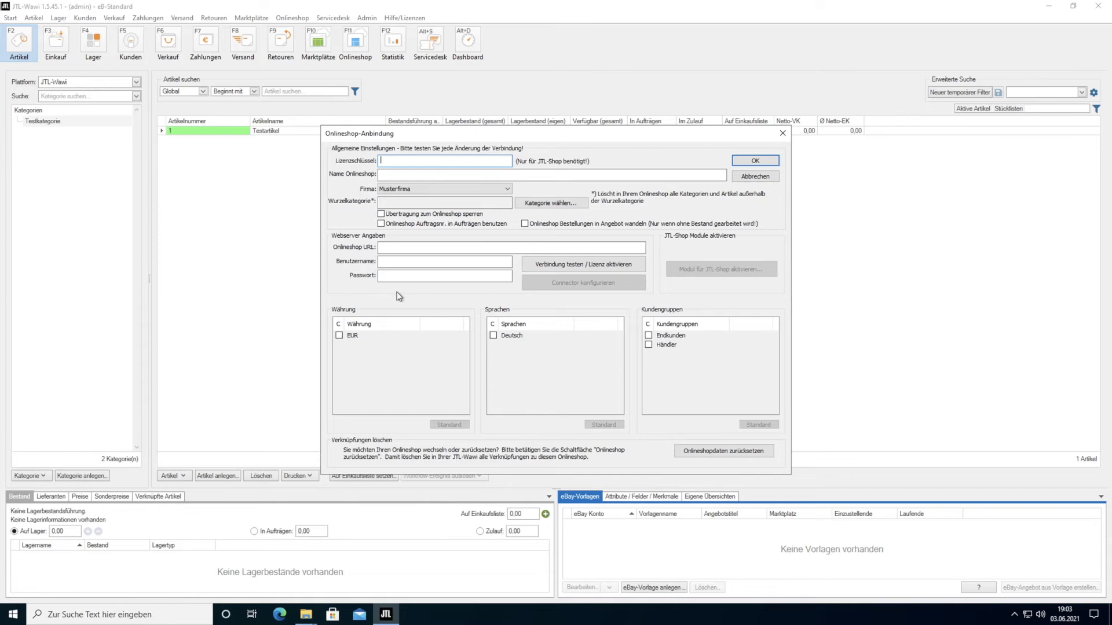
pyautogui.click(783, 133)
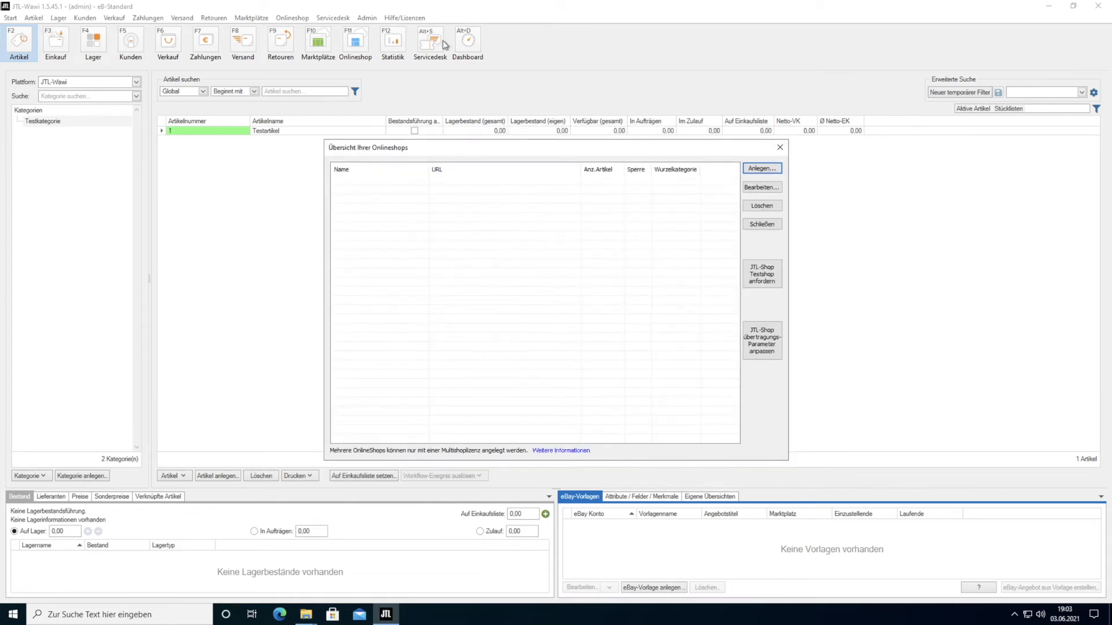
pyautogui.click(780, 148)
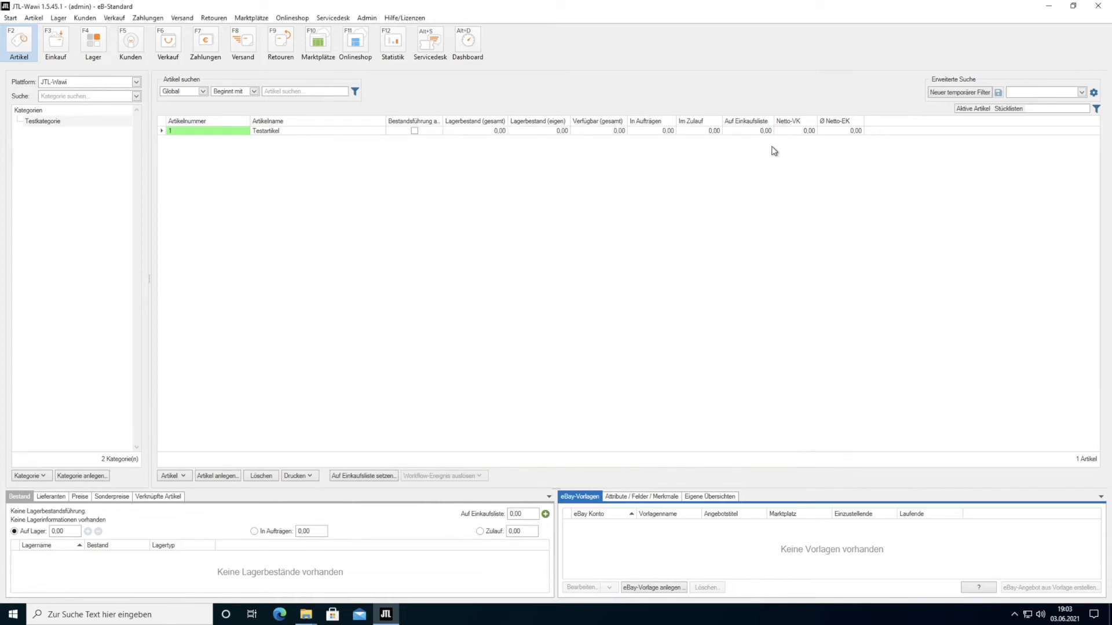
# - From Hilfe/Lizenzen, choose Lizenzschlüssel eintragen and confirm to open the JTL Kundencenter
pyautogui.click(405, 20)
pyautogui.click(432, 30)
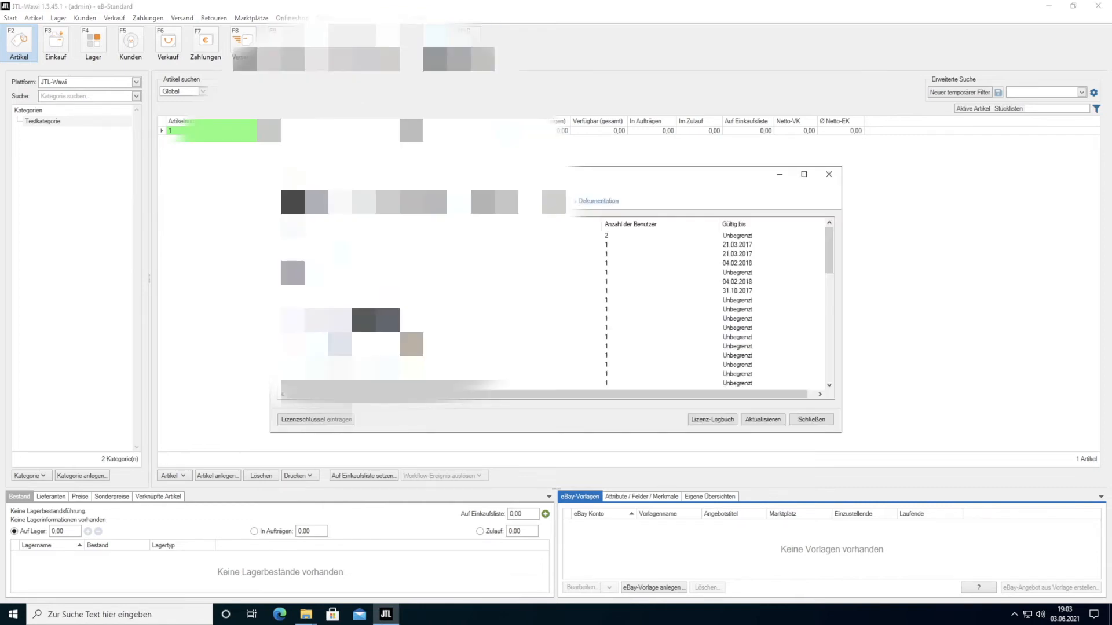
pyautogui.click(332, 422)
pyautogui.click(635, 322)
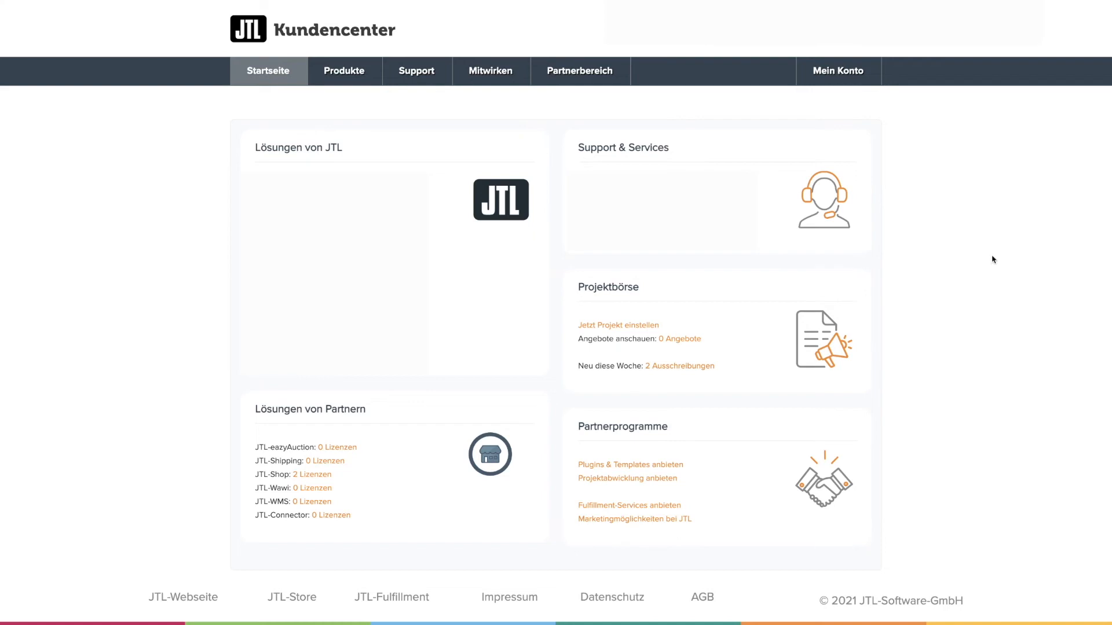
# - Navigate via Produkte and Onlineshop to the JTL-Shop Editionen & Module page
pyautogui.click(340, 72)
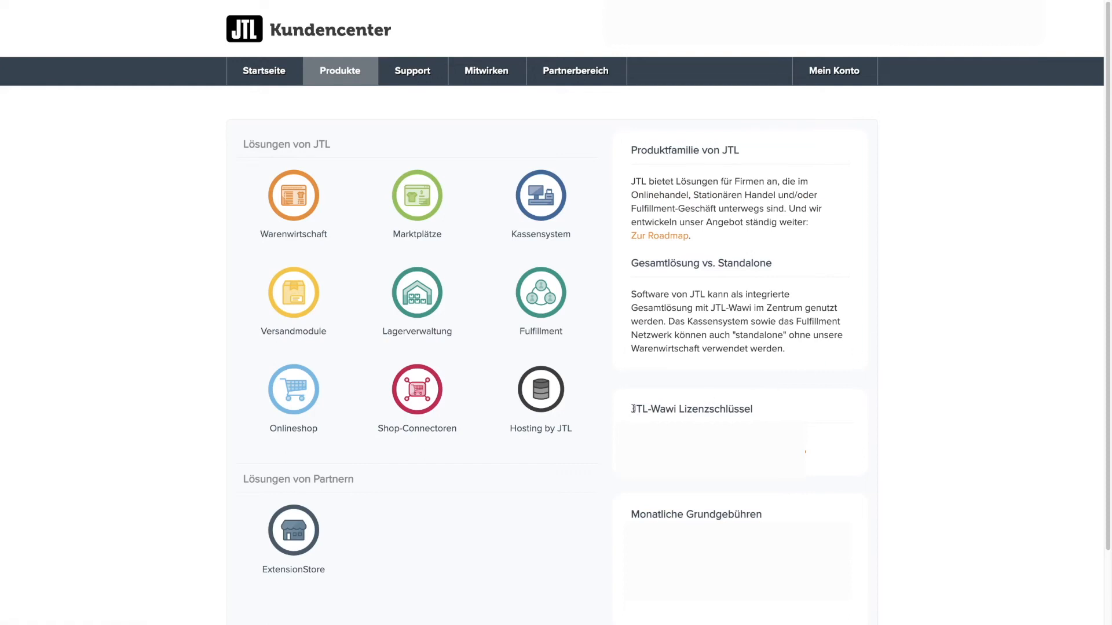
pyautogui.moveTo(631, 409); pyautogui.dragTo(769, 410)
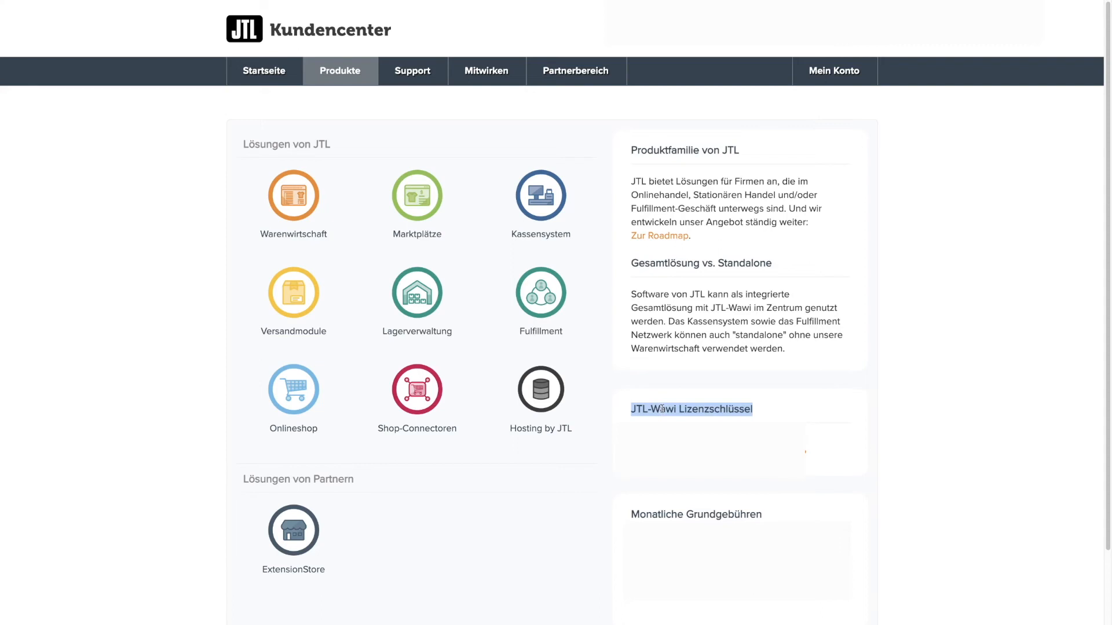
pyautogui.click(292, 389)
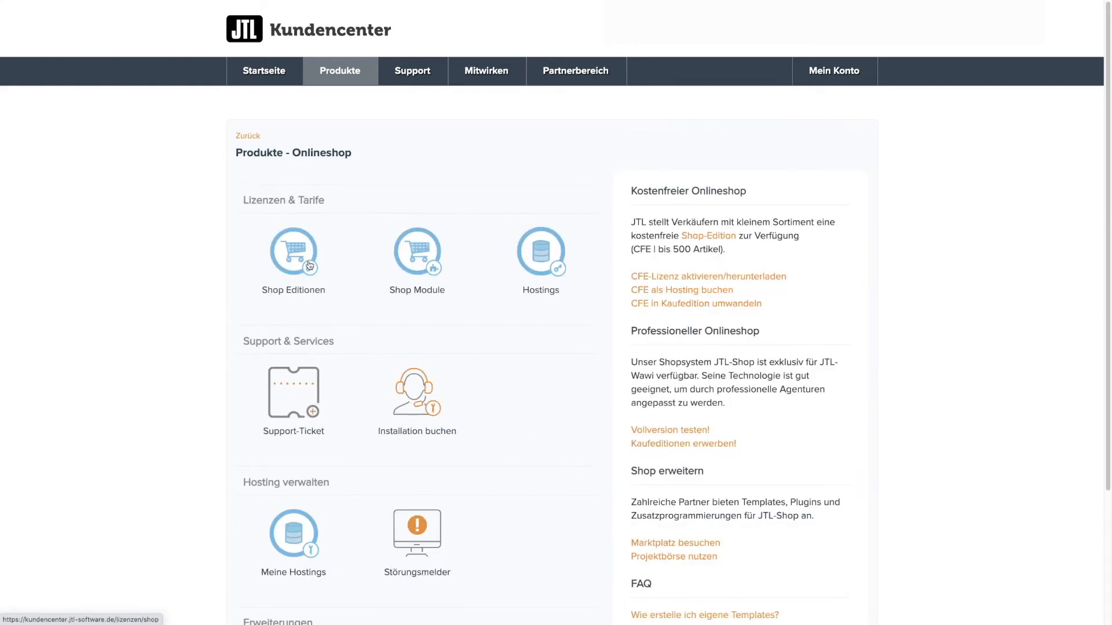
pyautogui.click(310, 266)
# - Scroll to the JTL-Shop Community Free license and check its Aktionen list
pyautogui.scroll(-1, 1007, 387)
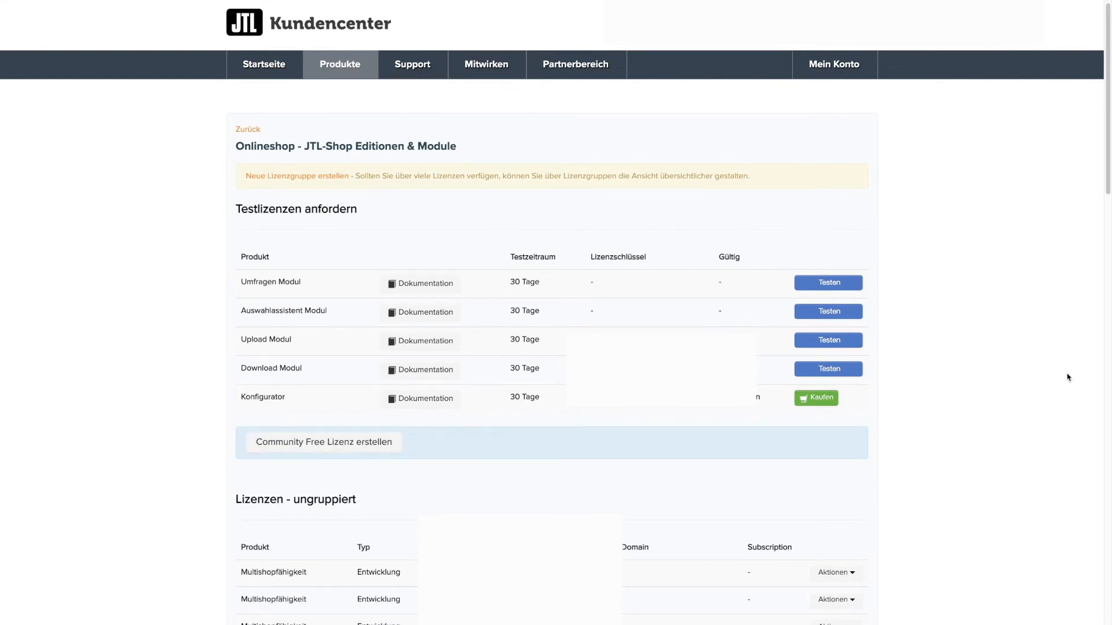
pyautogui.scroll(-2, 925, 454)
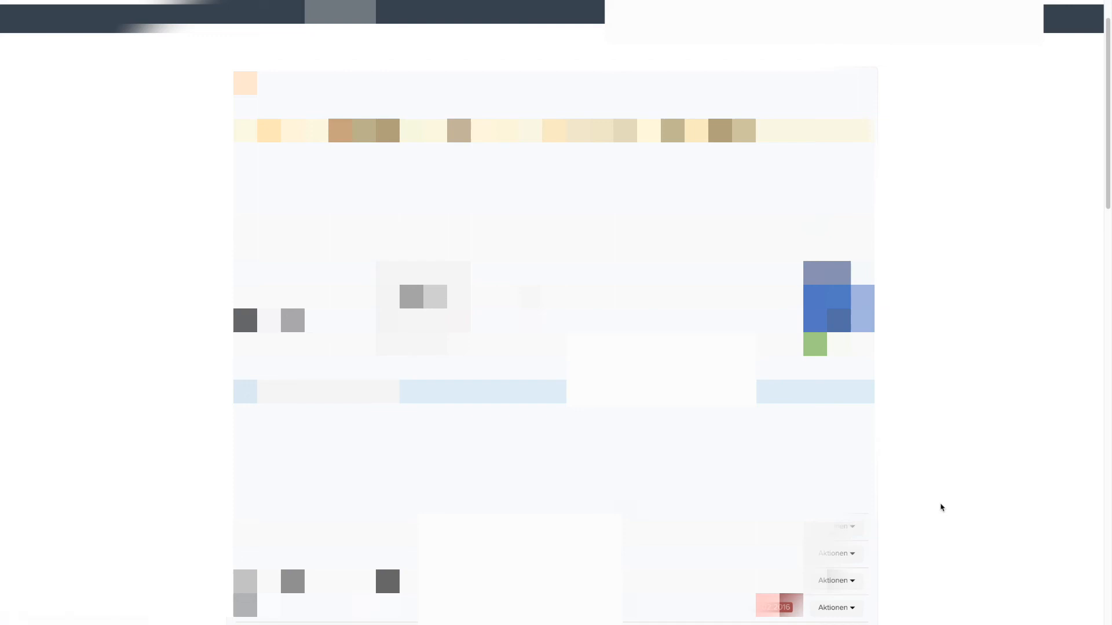
pyautogui.scroll(-8, 955, 517)
pyautogui.click(838, 513)
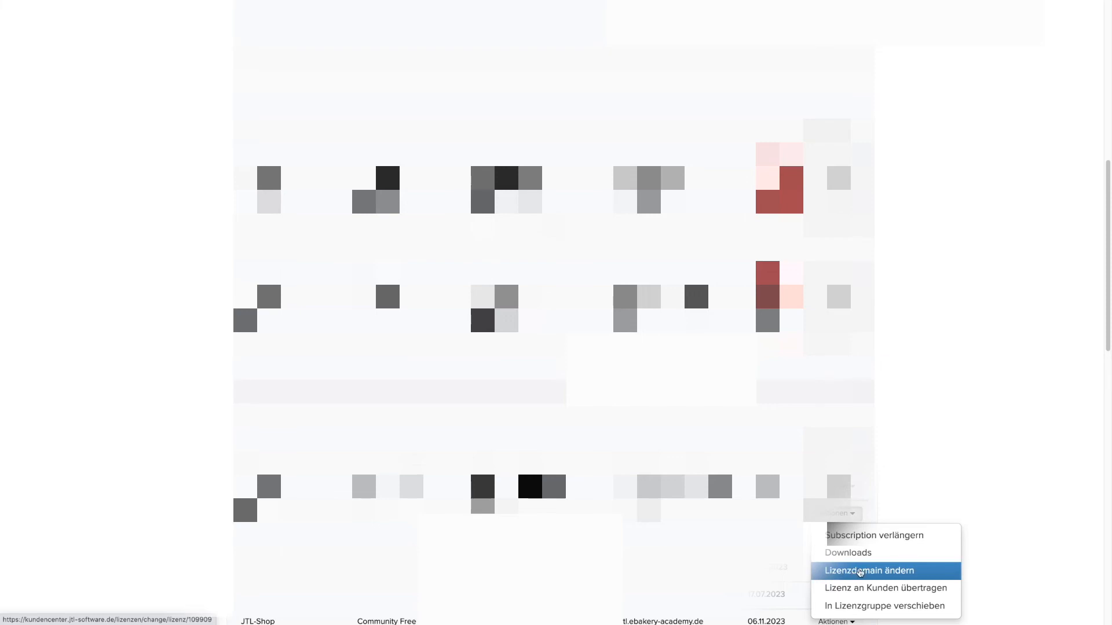
pyautogui.click(1006, 469)
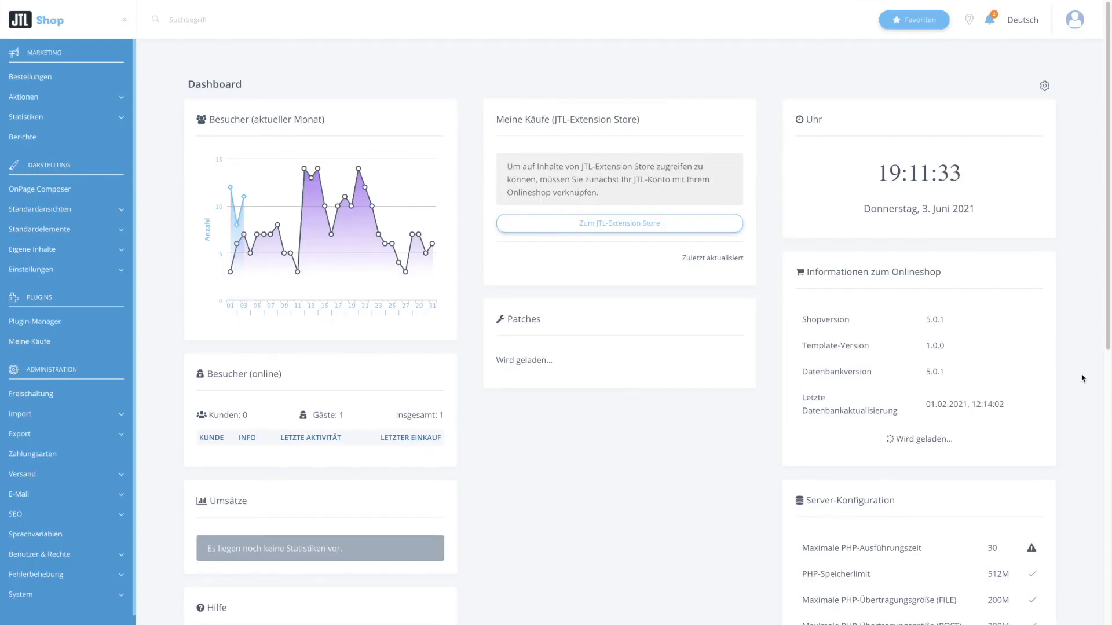
# - Save the sync username and password on the Abgleich JTL-Wawi page under Benutzer & Rechte
pyautogui.scroll(-1, 57, 407)
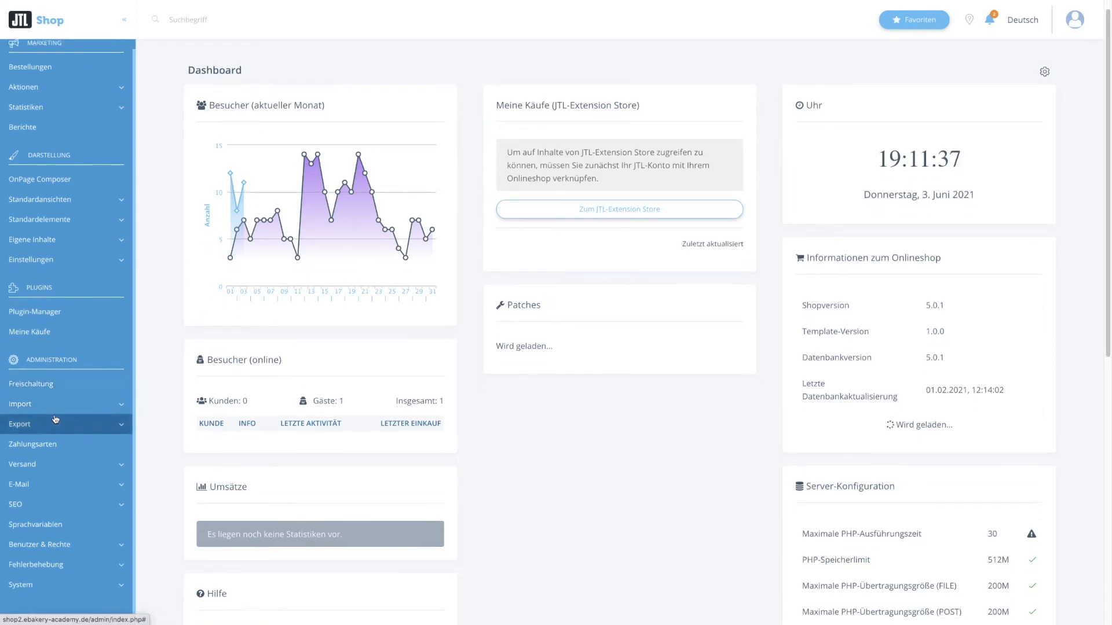
pyautogui.click(45, 545)
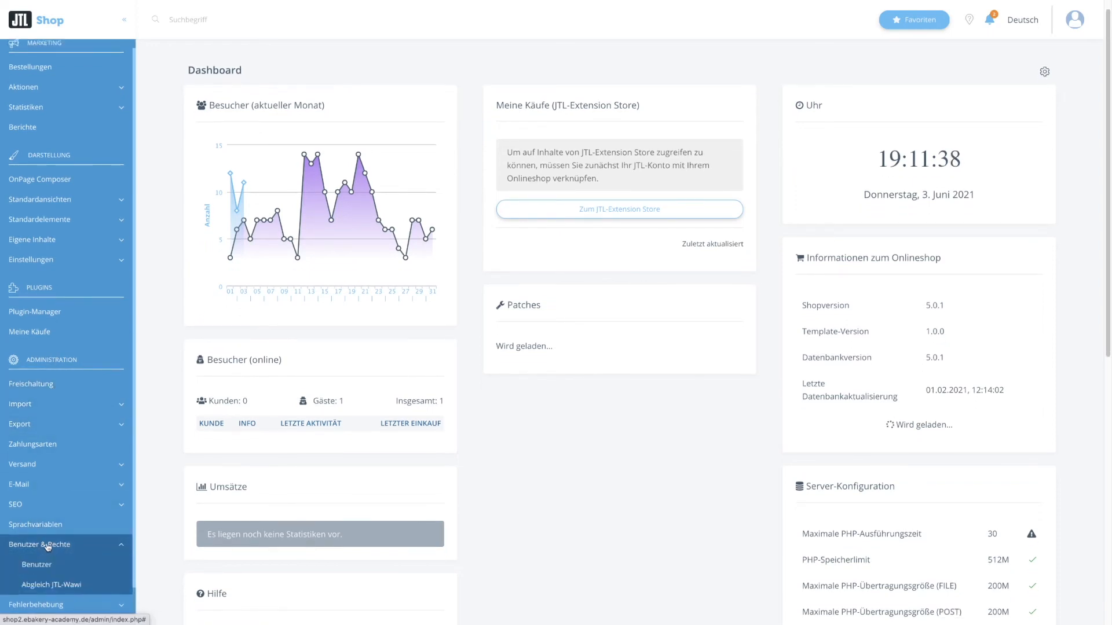
pyautogui.click(53, 586)
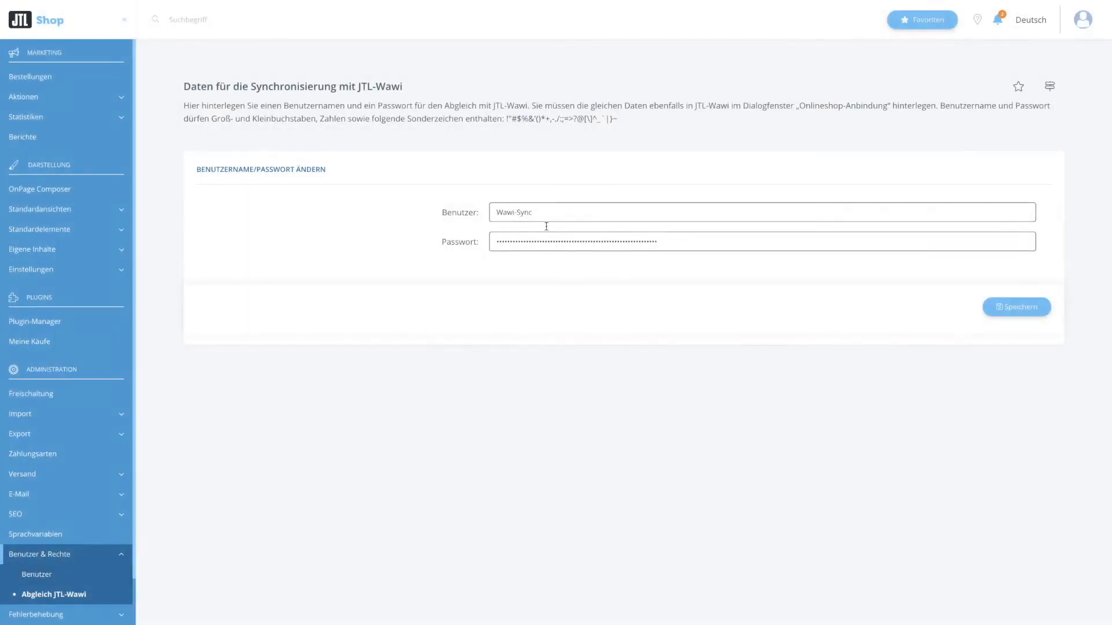
pyautogui.press('Return')
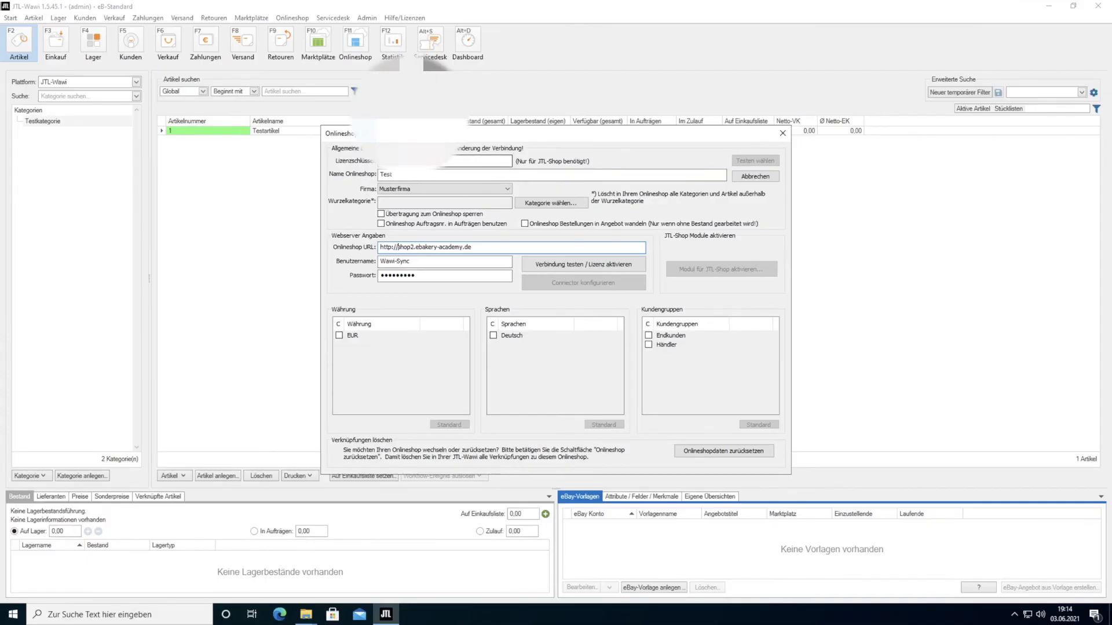
# - Test the connection to the shop and acknowledge the successful result
pyautogui.click(387, 268)
pyautogui.click(567, 265)
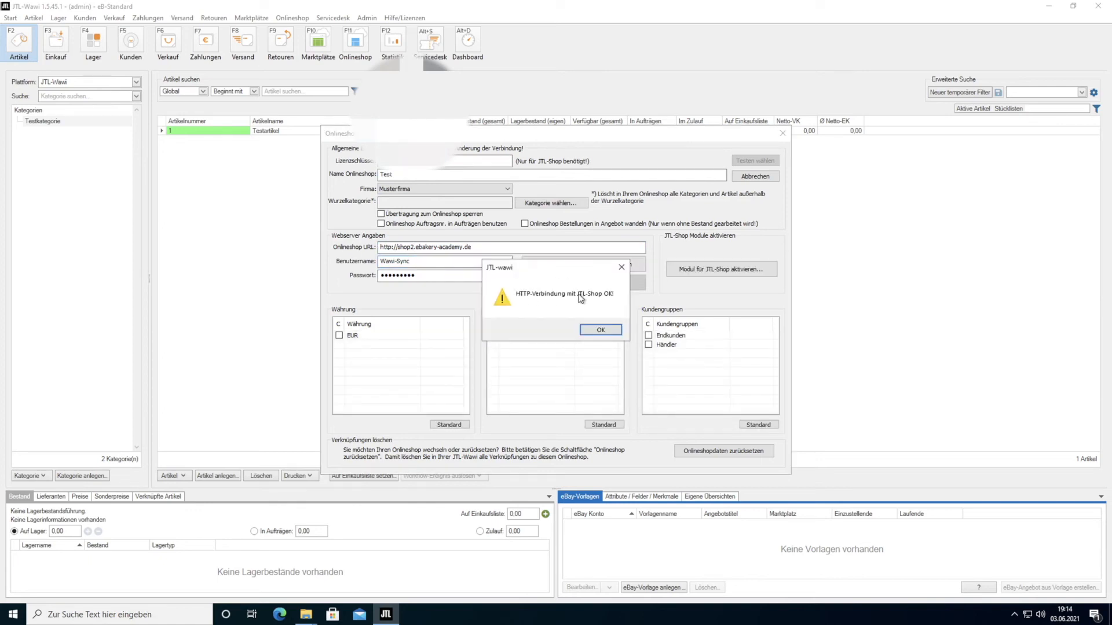
pyautogui.click(600, 330)
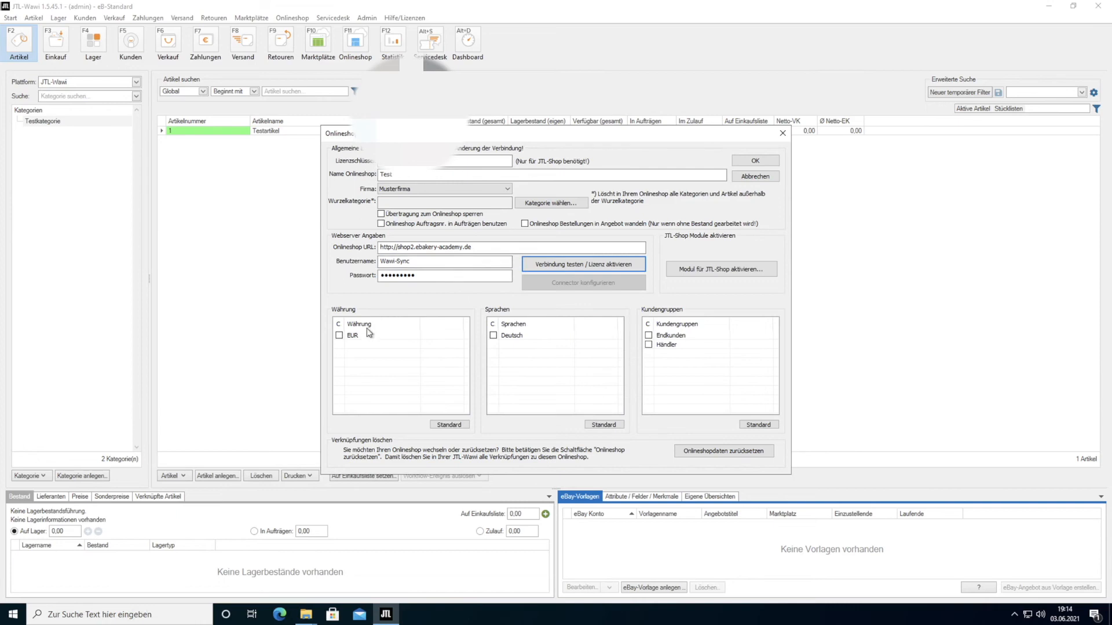
# - Set EUR, Deutsch and Endkunden as the Test shop defaults, confirm, and acknowledge the full-sync reminder
pyautogui.click(340, 336)
pyautogui.click(492, 336)
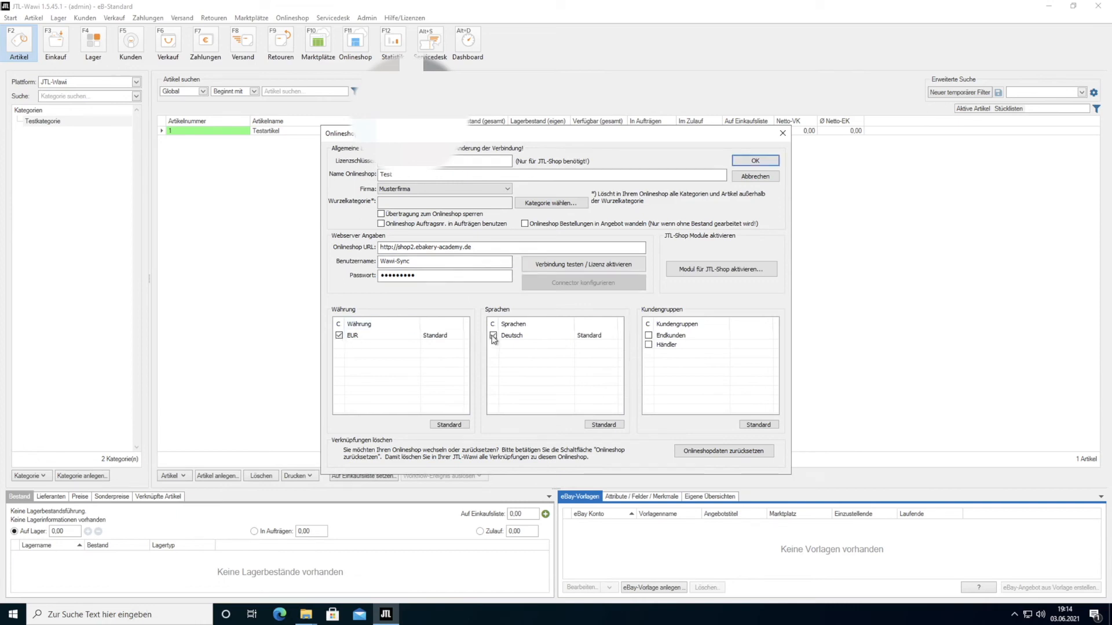
pyautogui.click(649, 336)
pyautogui.click(763, 161)
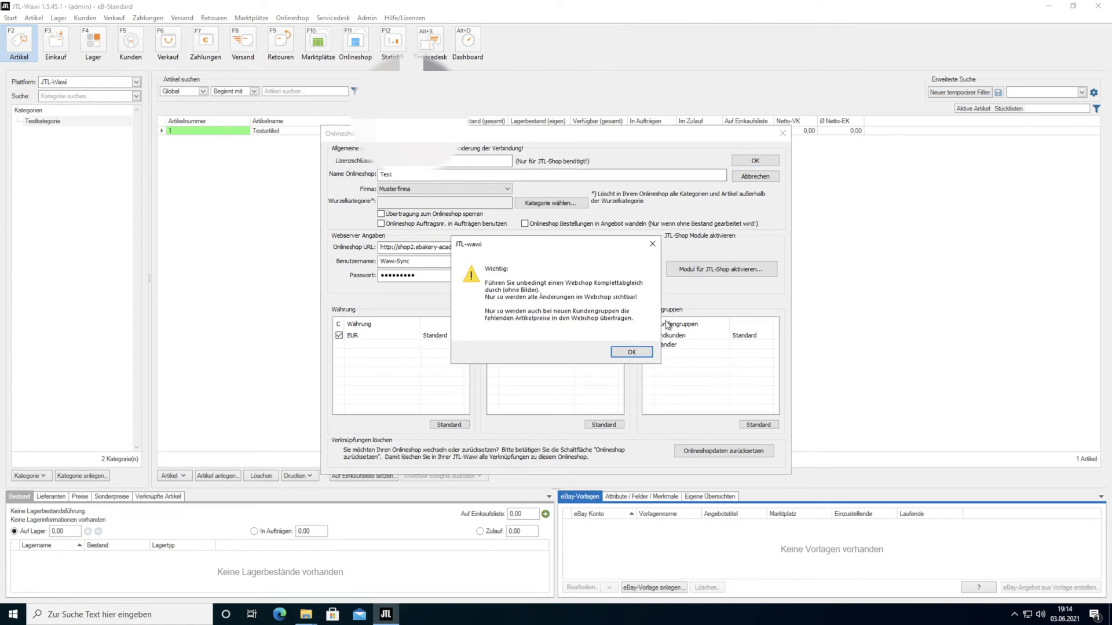
pyautogui.click(632, 352)
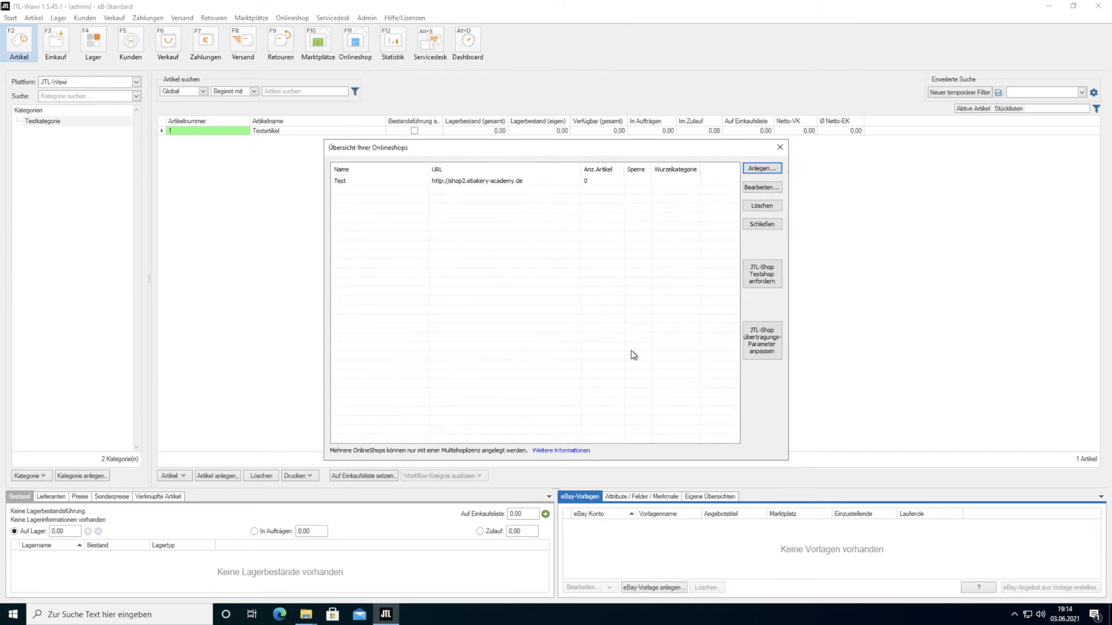
# - Assign Testkategorie and Testartikel to the Test shop and save both
pyautogui.click(782, 149)
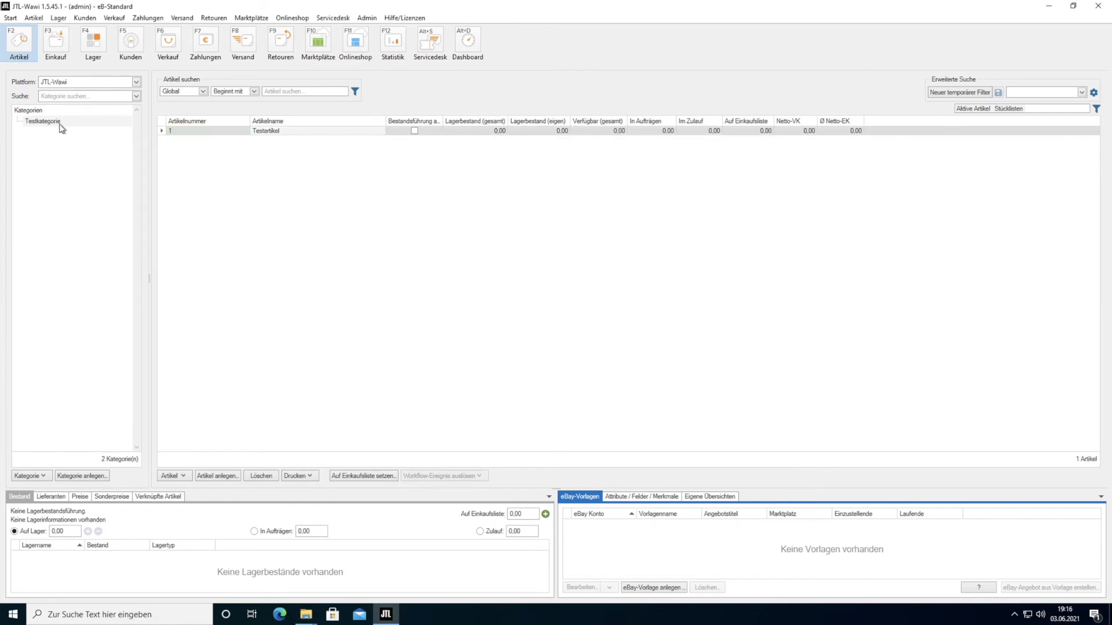
pyautogui.doubleClick(52, 122)
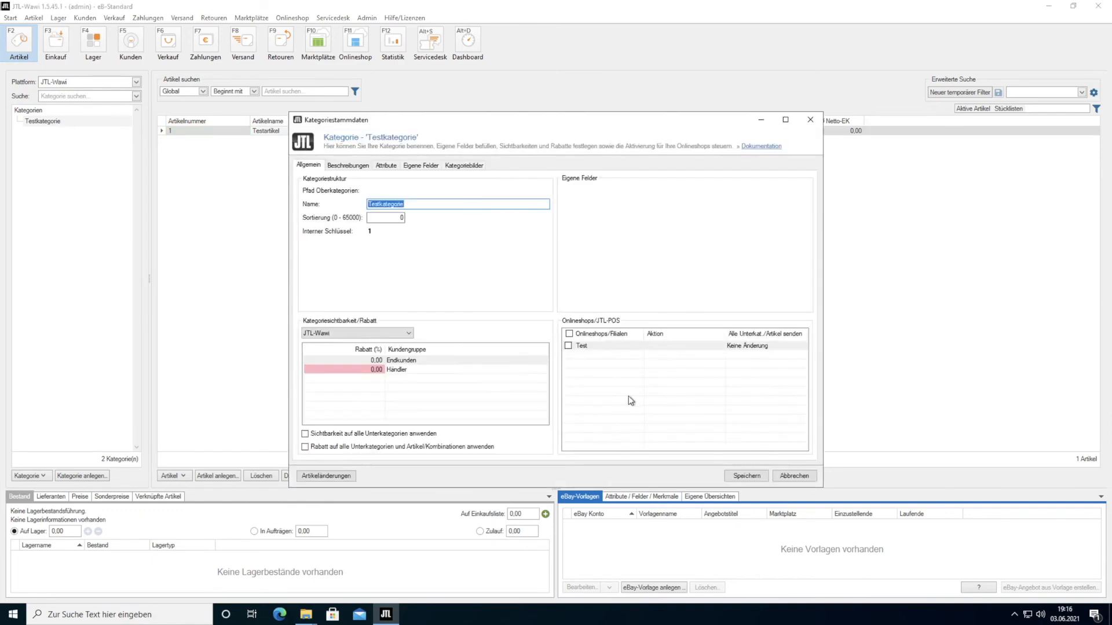
pyautogui.click(569, 346)
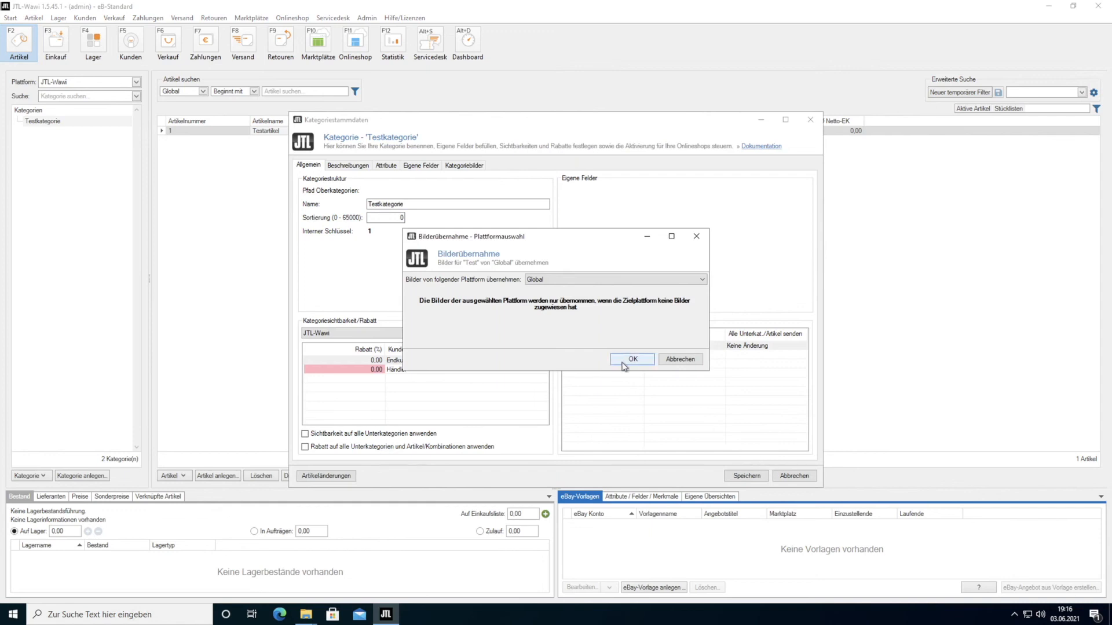
pyautogui.click(625, 364)
pyautogui.click(755, 475)
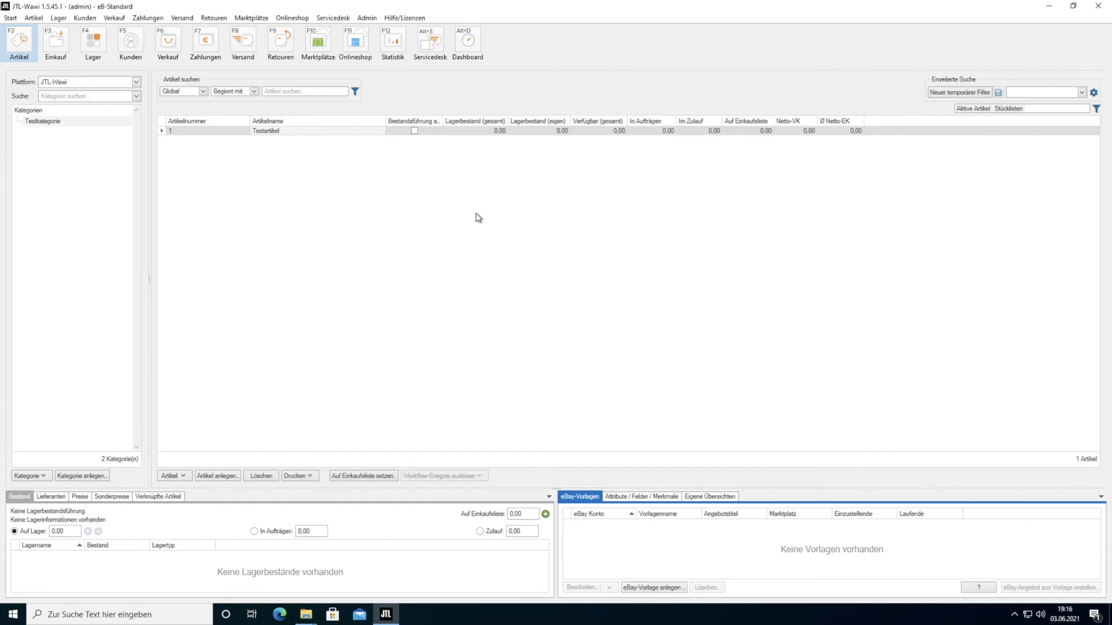
pyautogui.doubleClick(275, 133)
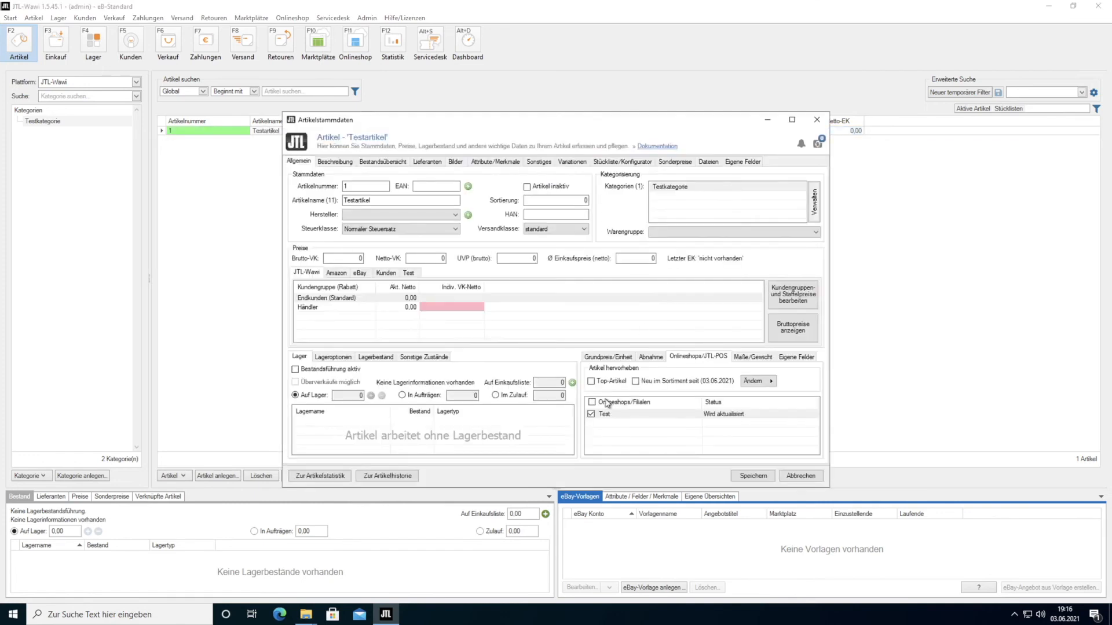
pyautogui.click(592, 402)
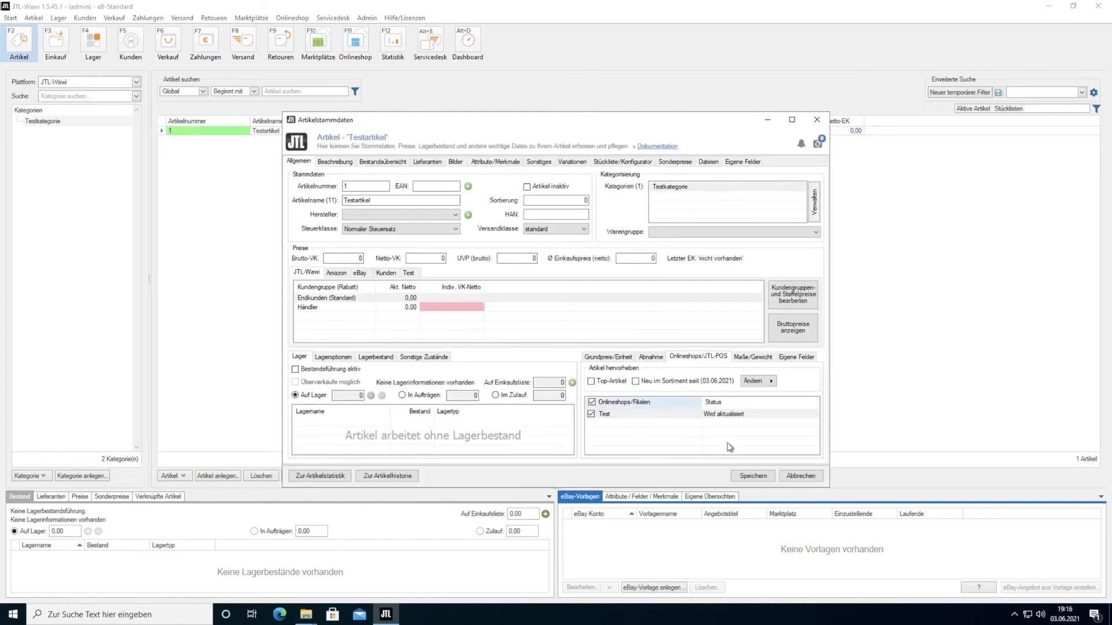
pyautogui.click(770, 478)
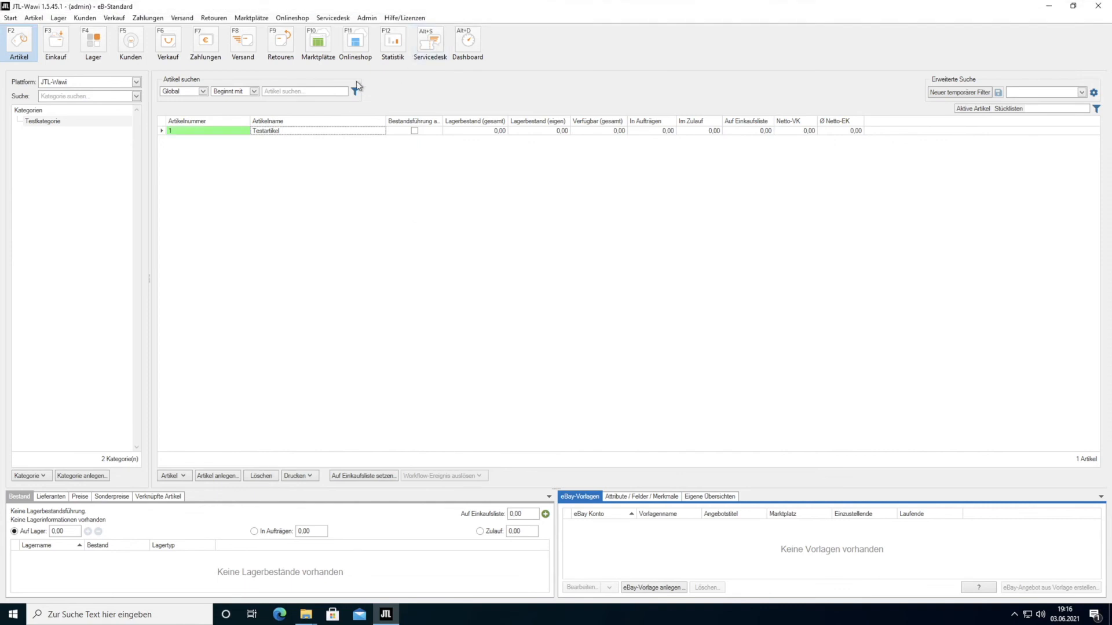
# - Mark a Komplettabgleich for the Test shop and start the online shop sync
pyautogui.click(294, 16)
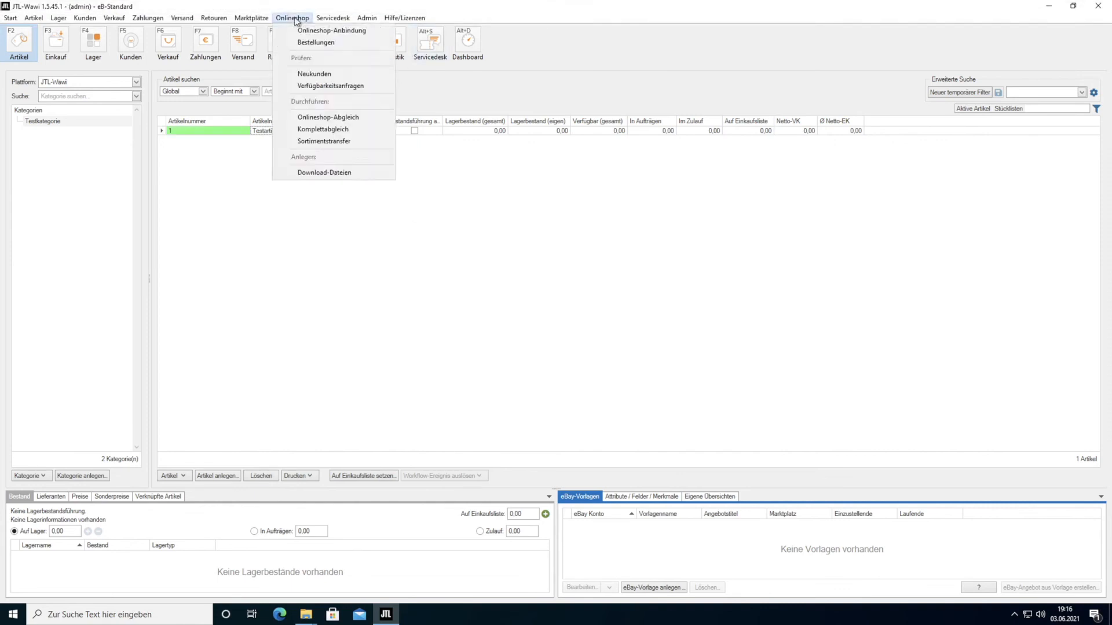
pyautogui.click(340, 132)
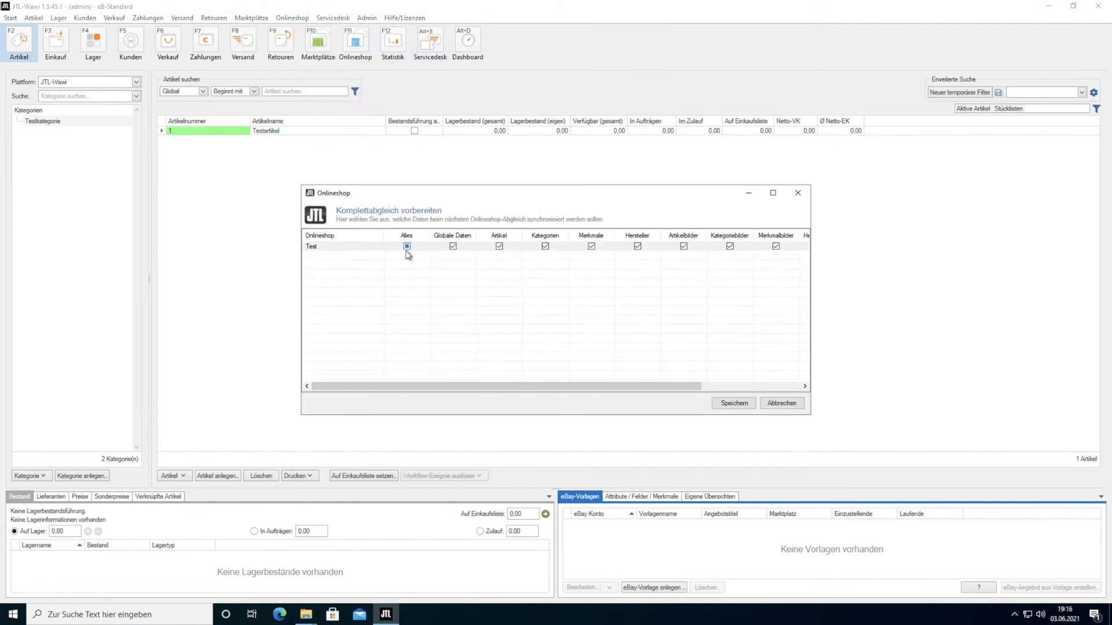
pyautogui.click(734, 403)
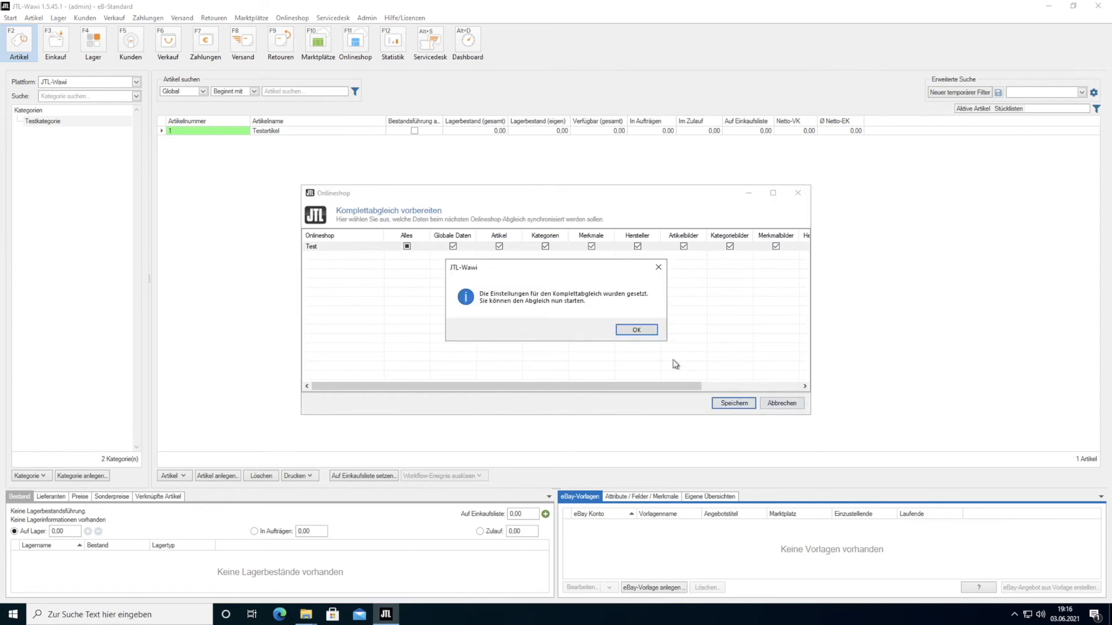
pyautogui.click(644, 332)
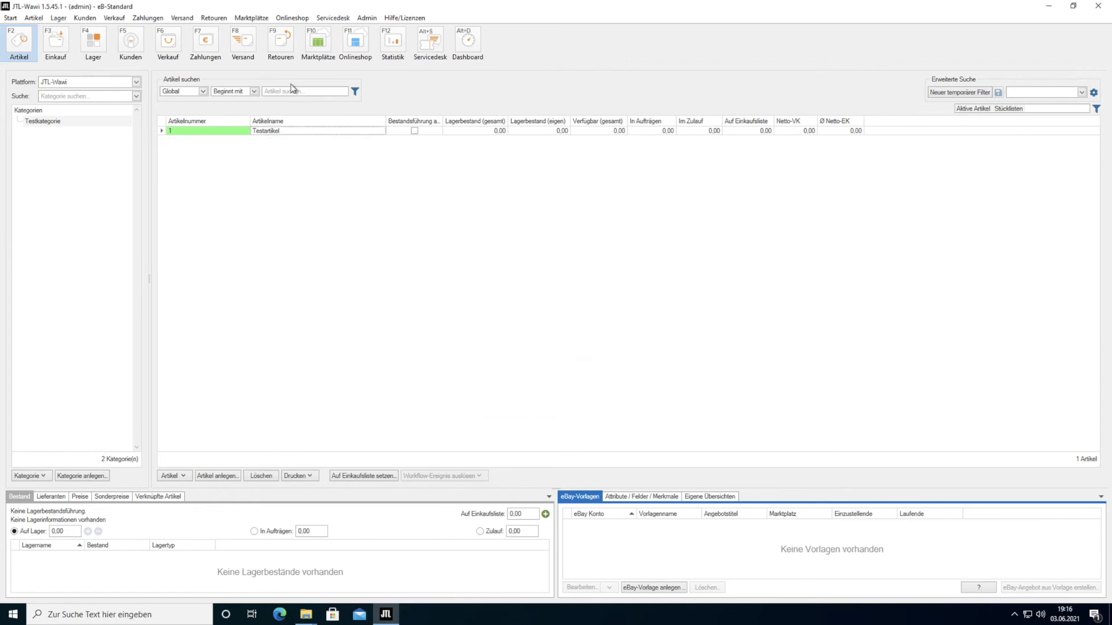
pyautogui.click(352, 46)
pyautogui.click(790, 195)
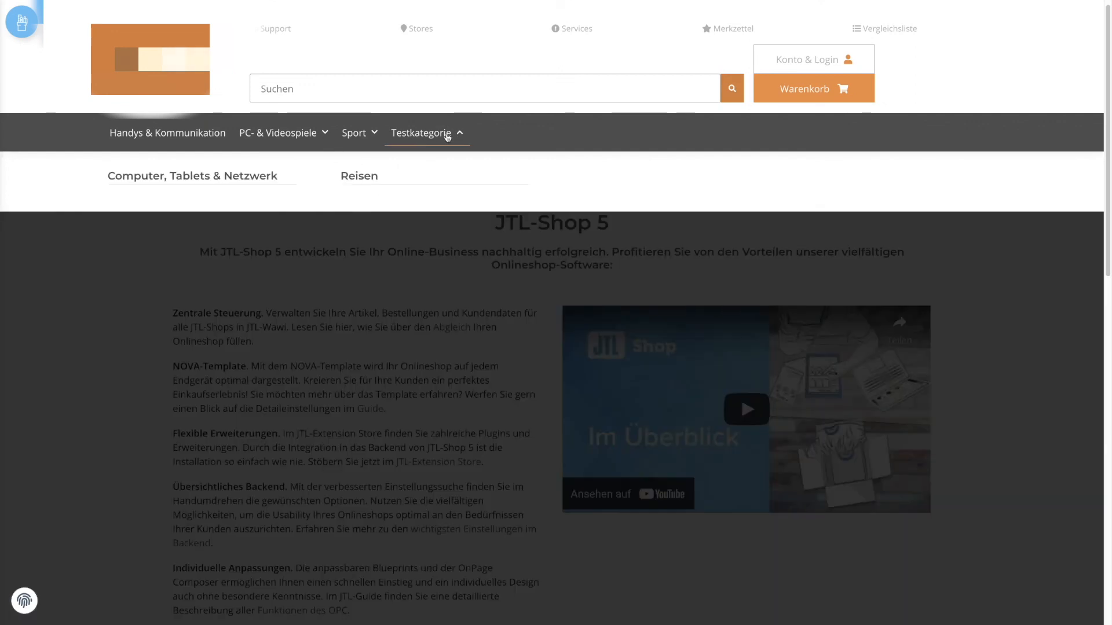
# - Open Testkategorie in the storefront and go to the Testartikel product page
pyautogui.click(445, 134)
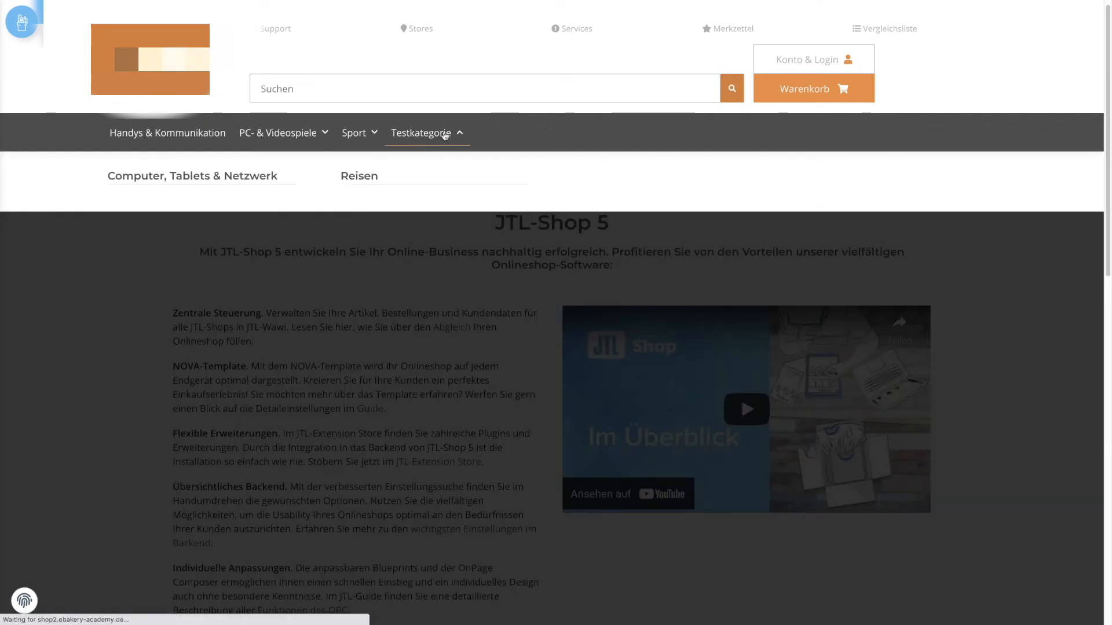
pyautogui.scroll(-8, 650, 390)
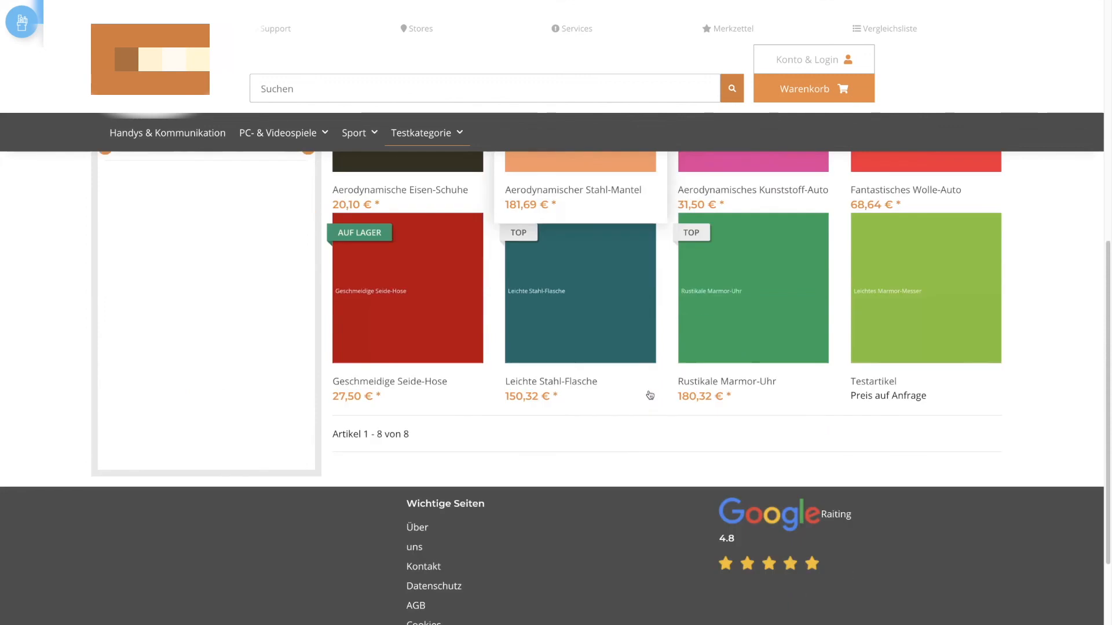
pyautogui.click(930, 348)
pyautogui.scroll(-1, 717, 356)
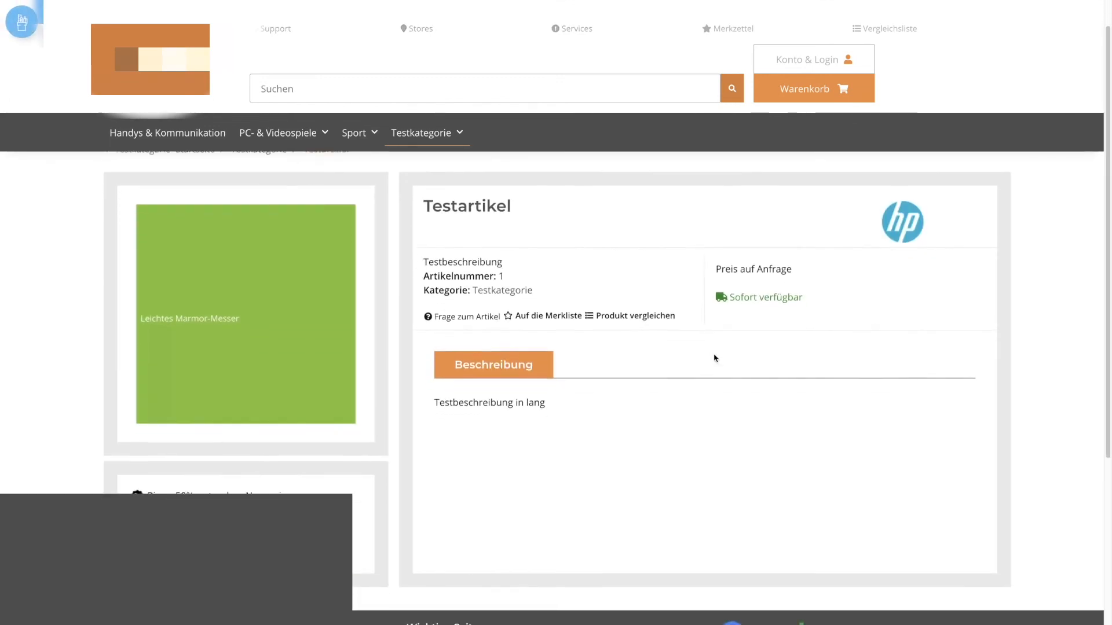
pyautogui.scroll(1, 714, 358)
# - Highlight the long description and the short description 'Testbeschreibung' on the product page
pyautogui.moveTo(544, 410); pyautogui.dragTo(435, 411)
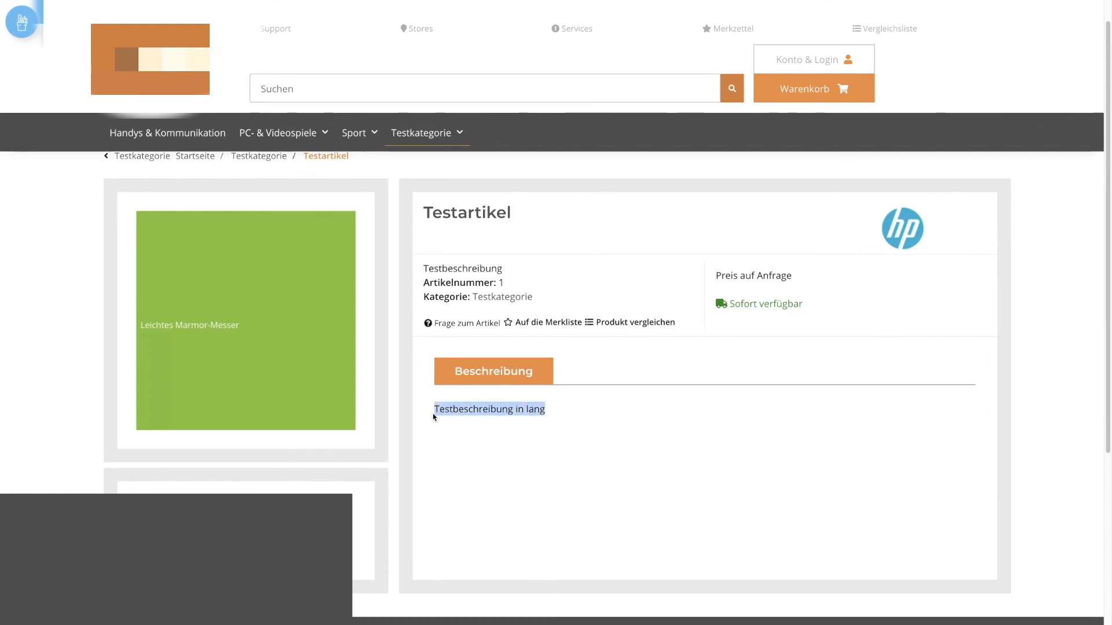
pyautogui.moveTo(502, 268); pyautogui.dragTo(423, 268)
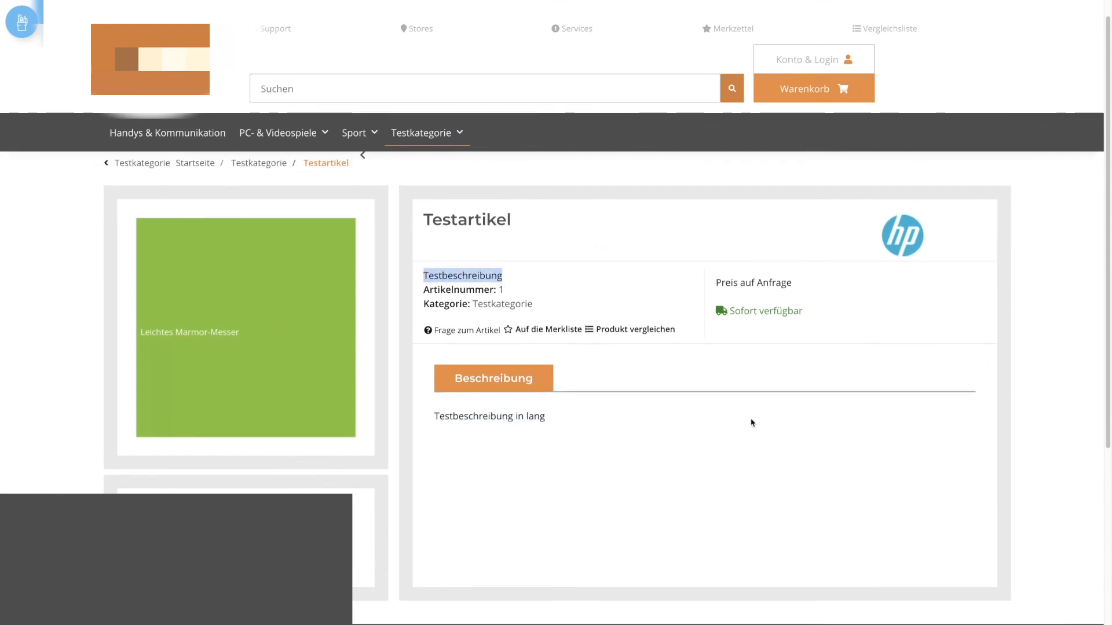
pyautogui.scroll(-1, 752, 423)
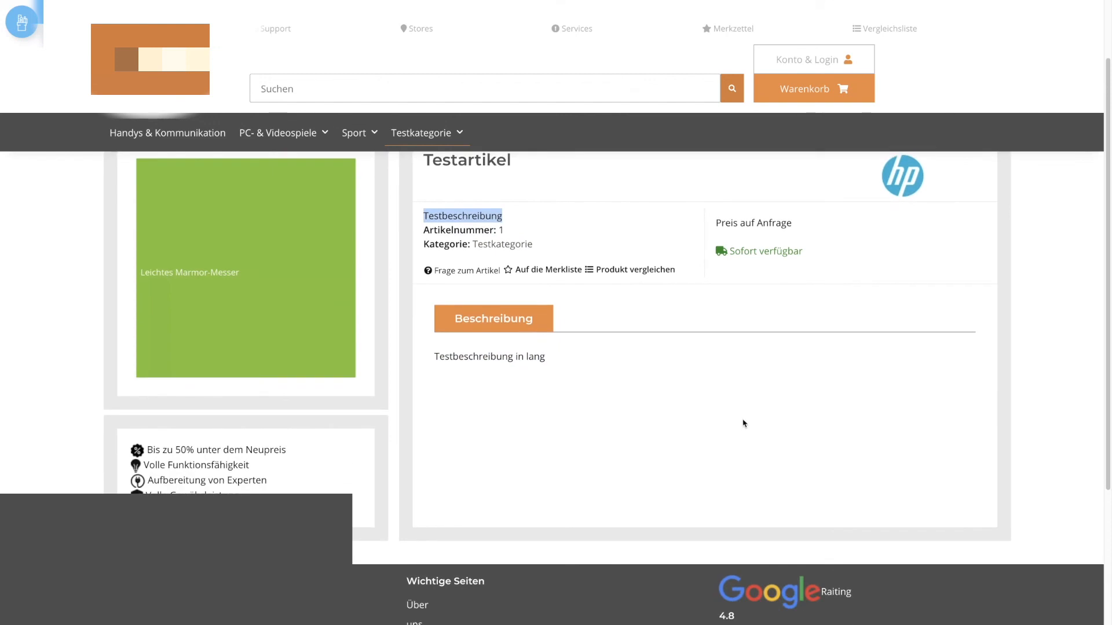